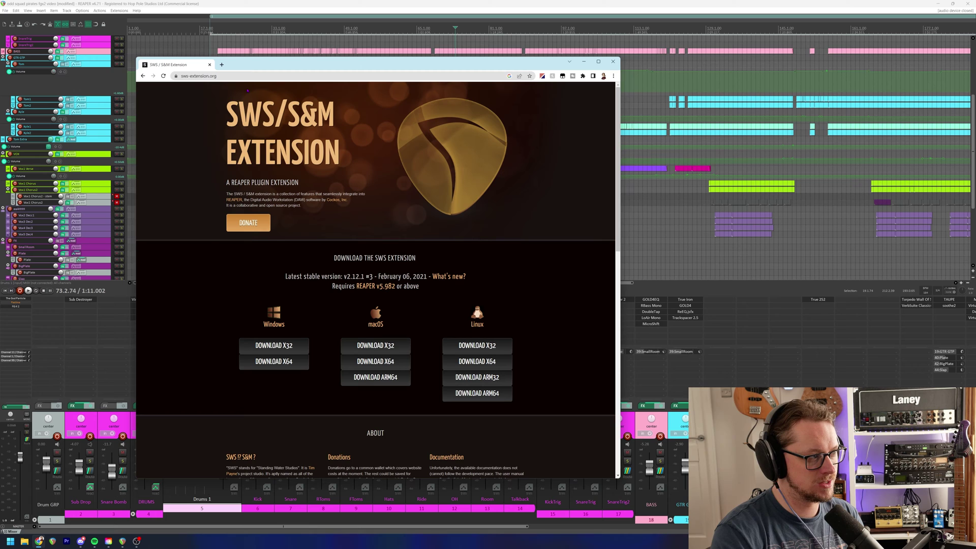
- Close the Chrome window showing the SWS extension page to return to the REAPER project
left_click(237, 77)
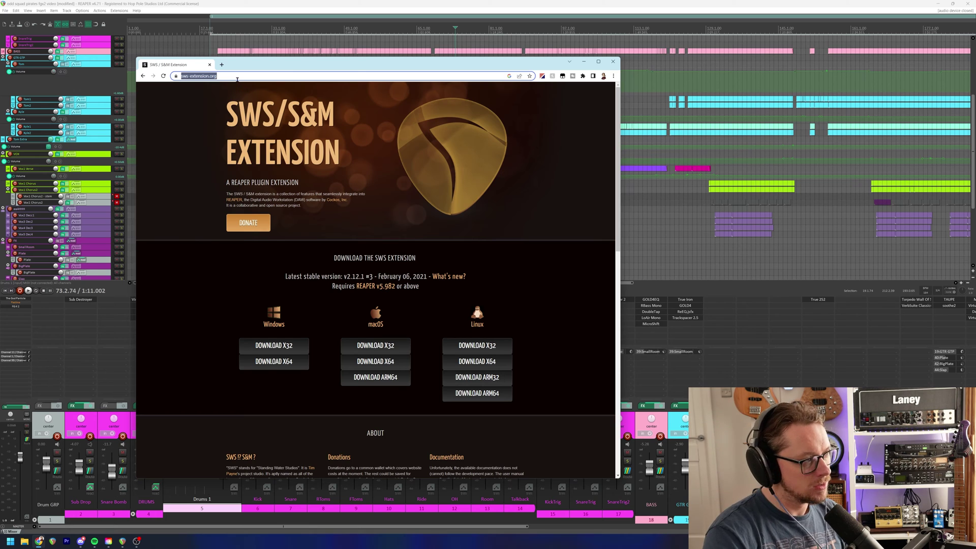
left_click(613, 61)
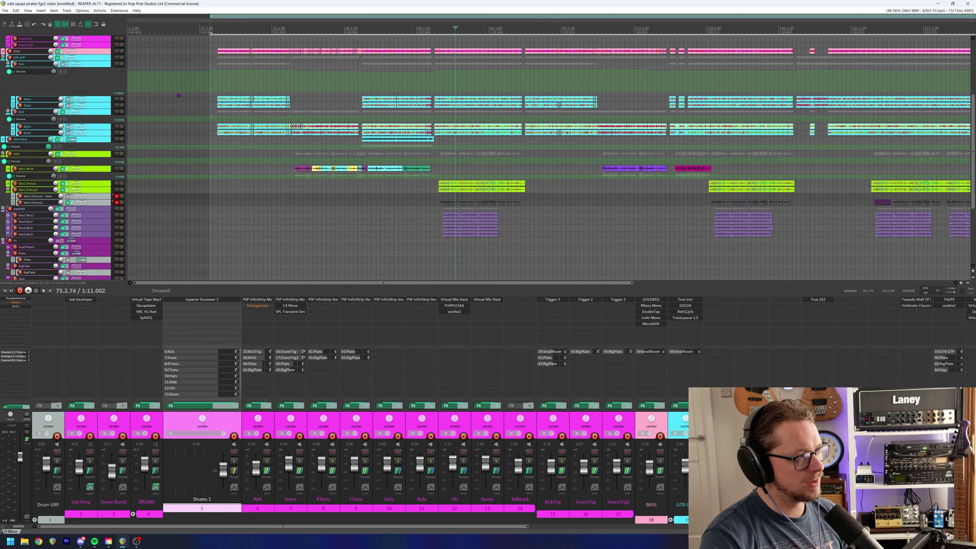
- Choose Snapshots from the Extensions menu to show the empty SWS Snapshots list
left_click(119, 11)
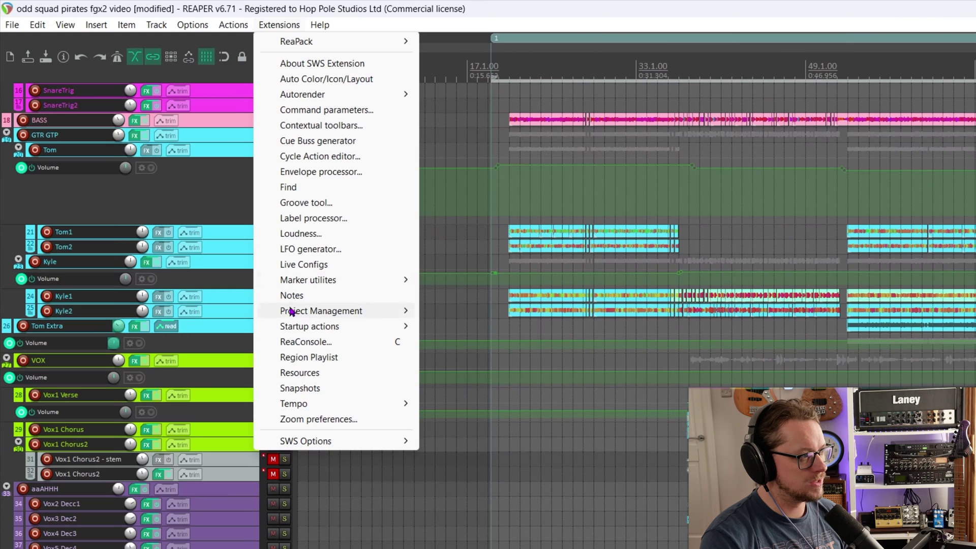
left_click(324, 390)
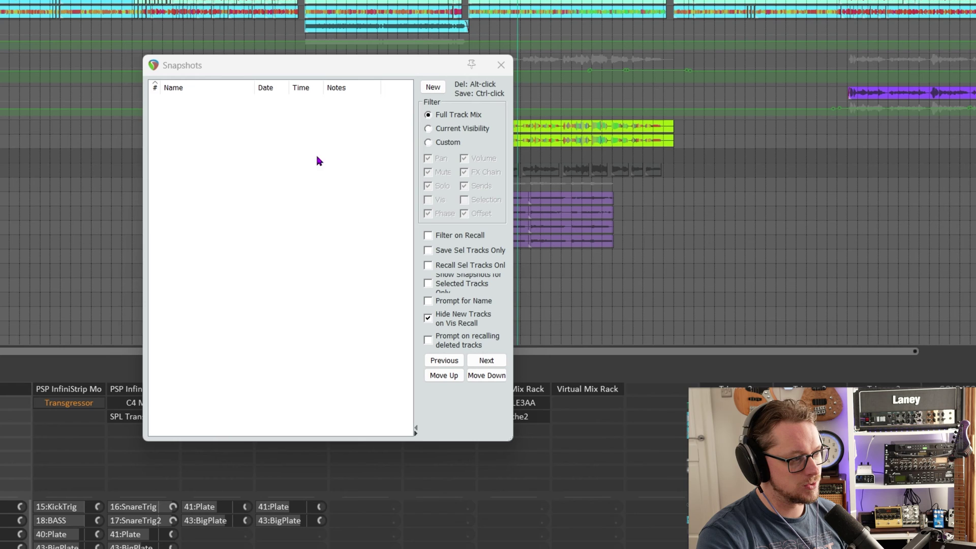
- Save the current mix as a new snapshot, Mix 1, and widen the Name, Date and Time columns
left_click(307, 126)
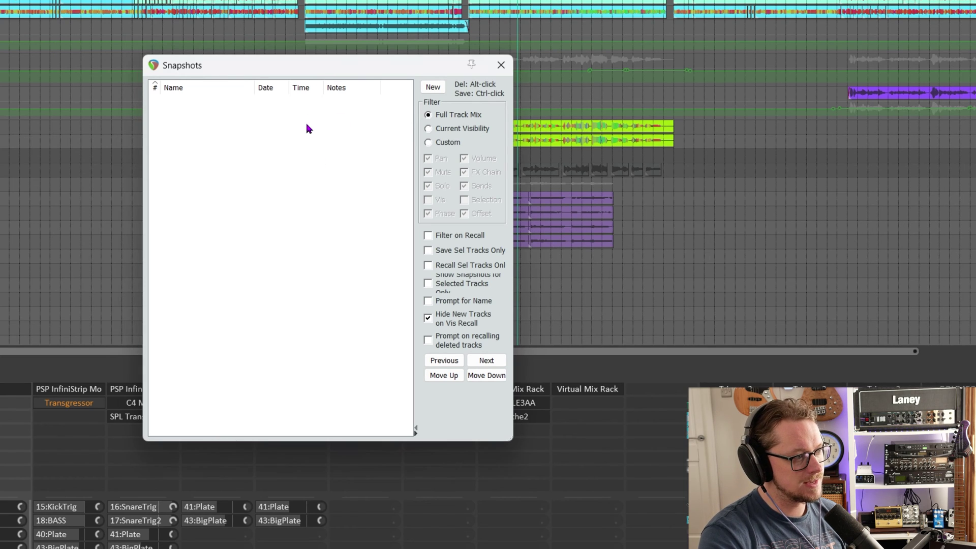
left_click(436, 87)
double_click(290, 88)
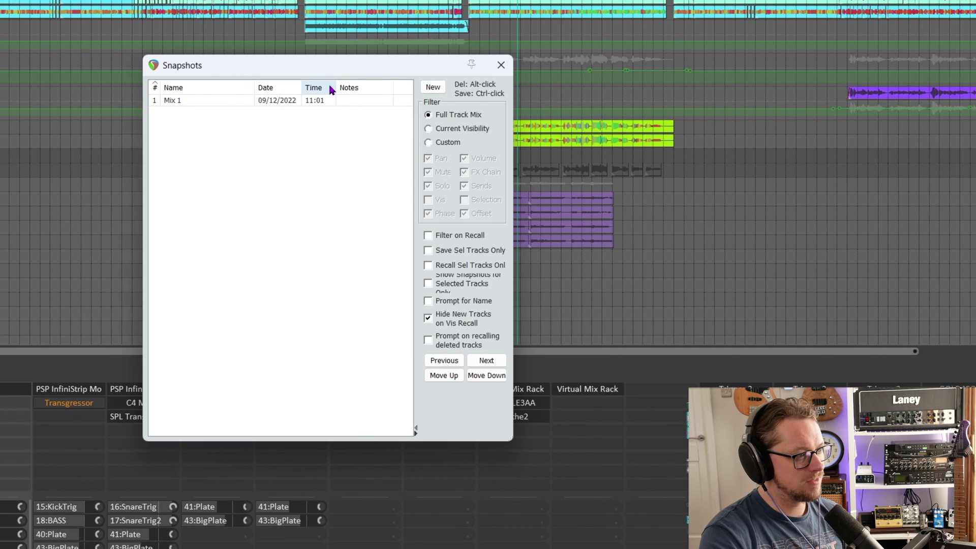
double_click(335, 87)
double_click(256, 88)
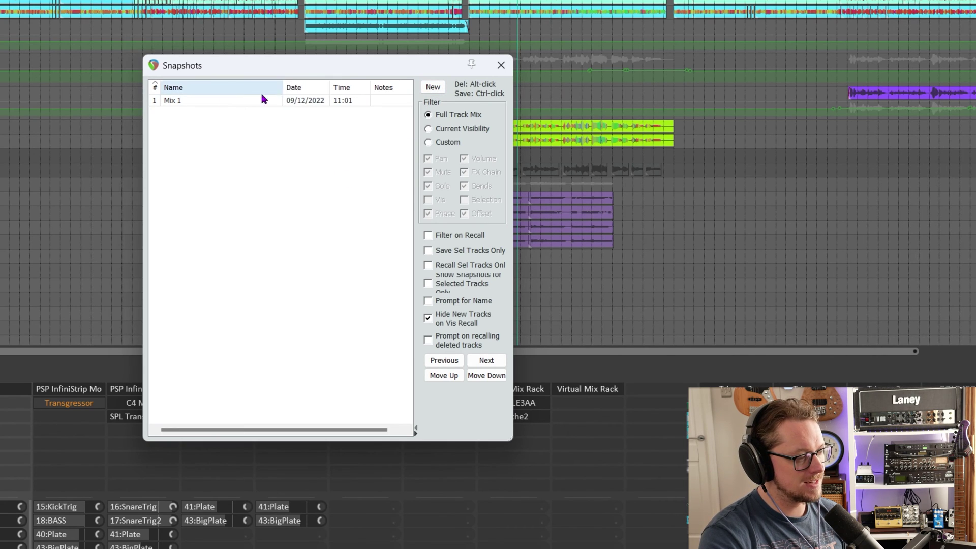
- Rename the Mix 1 snapshot to the user's own Happy Mix name
left_click(175, 101)
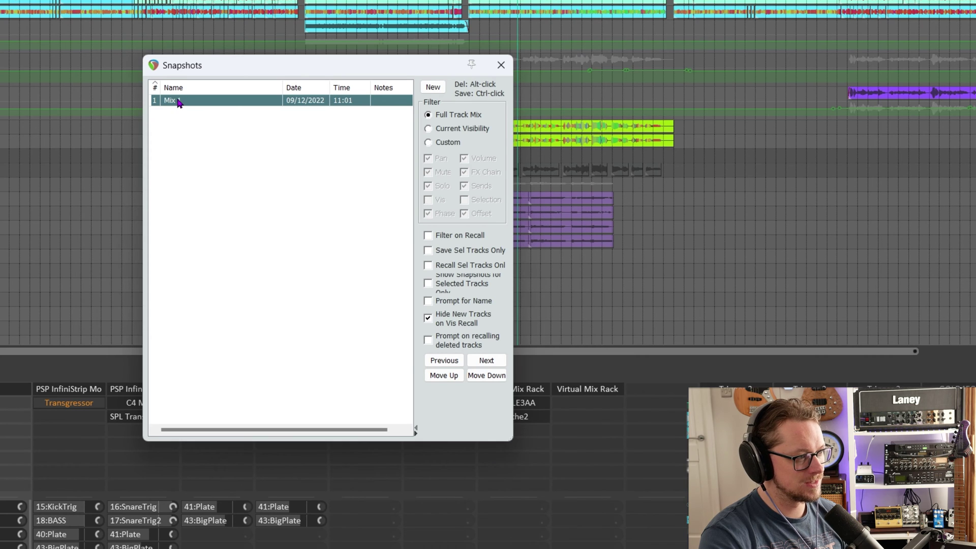
right_click(178, 102)
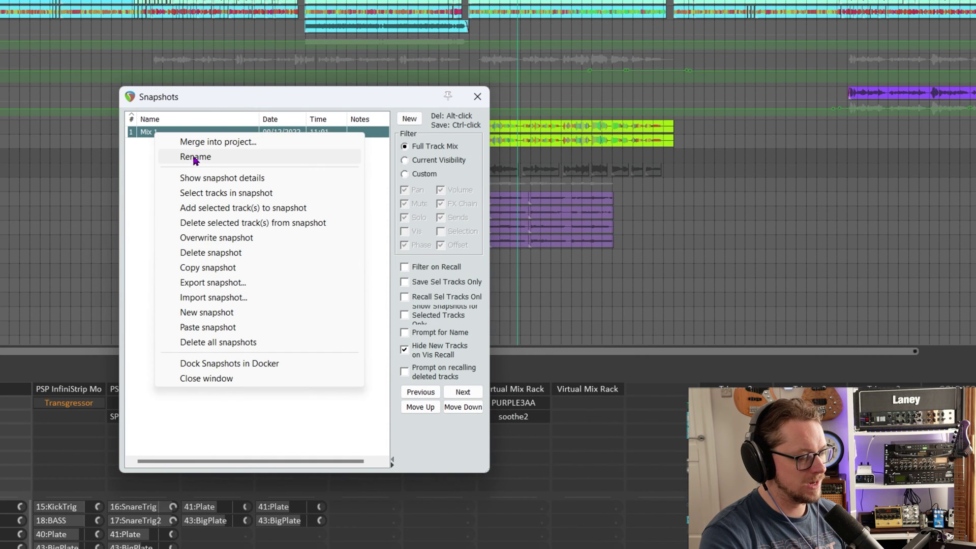
left_click(194, 158)
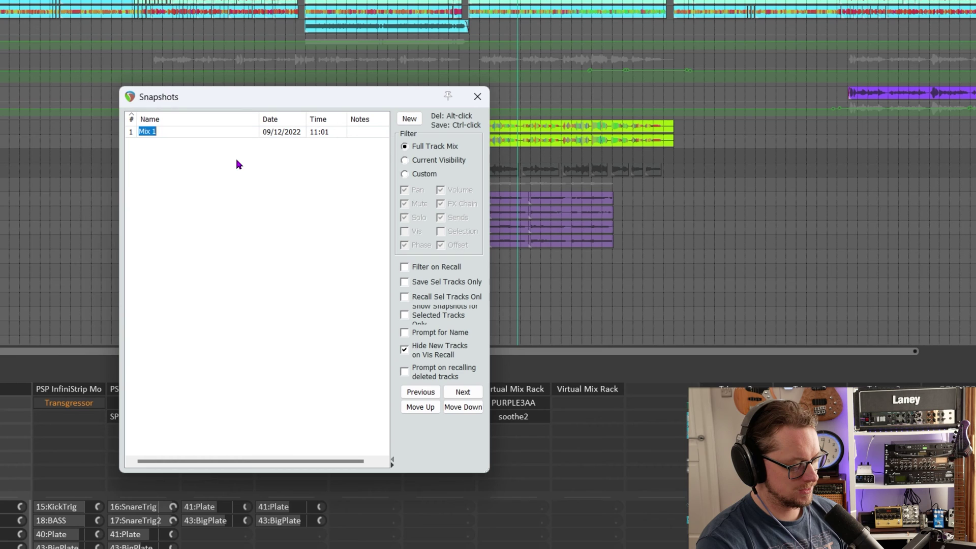
type("Adams H")
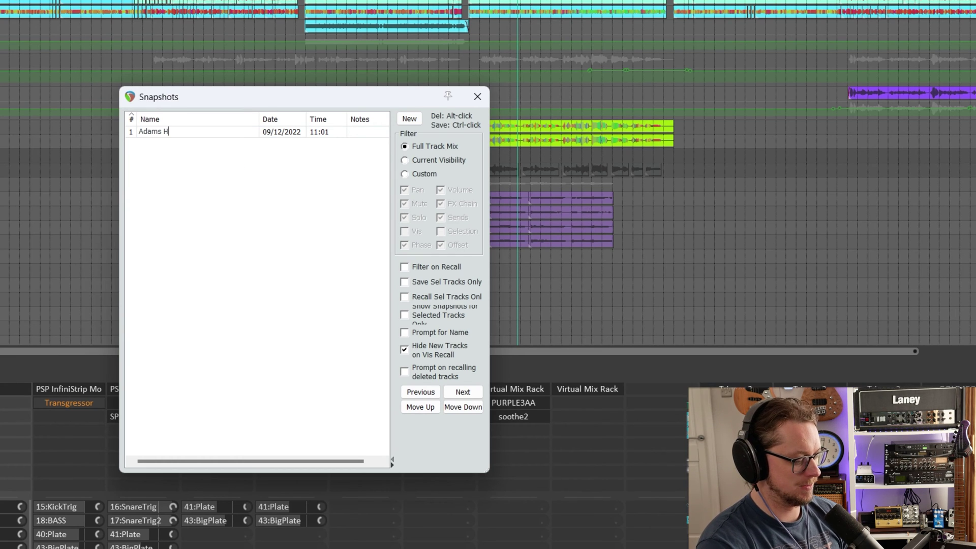
type("appy Mix")
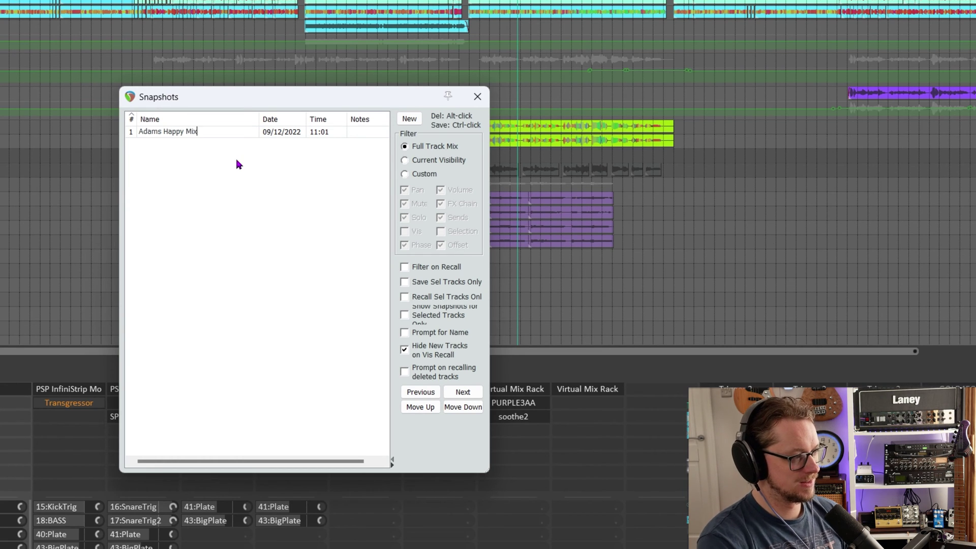
key("Return")
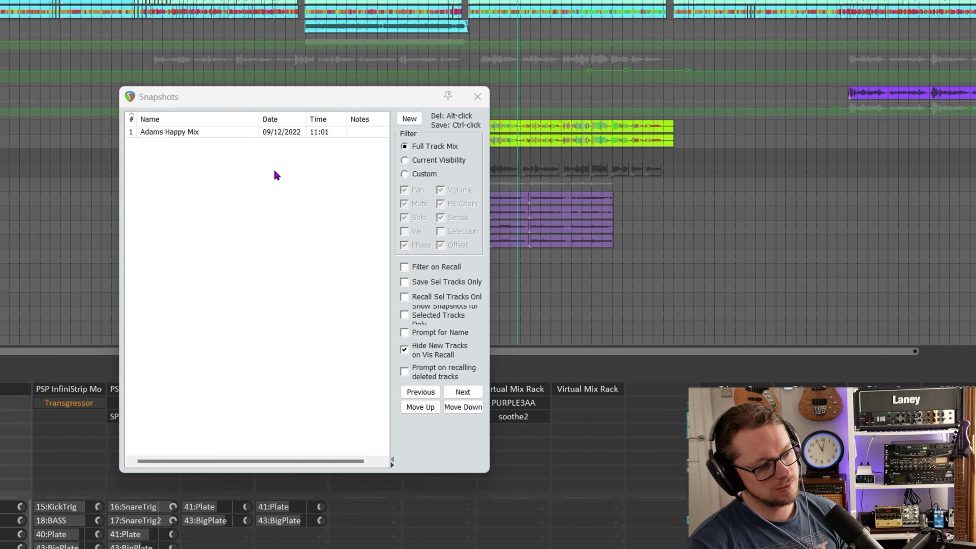
- Lower the KickTrig fader to -8.92 dB and raise the Kick fader to -3.09 dB
left_click_drag(311, 102, 190, 116)
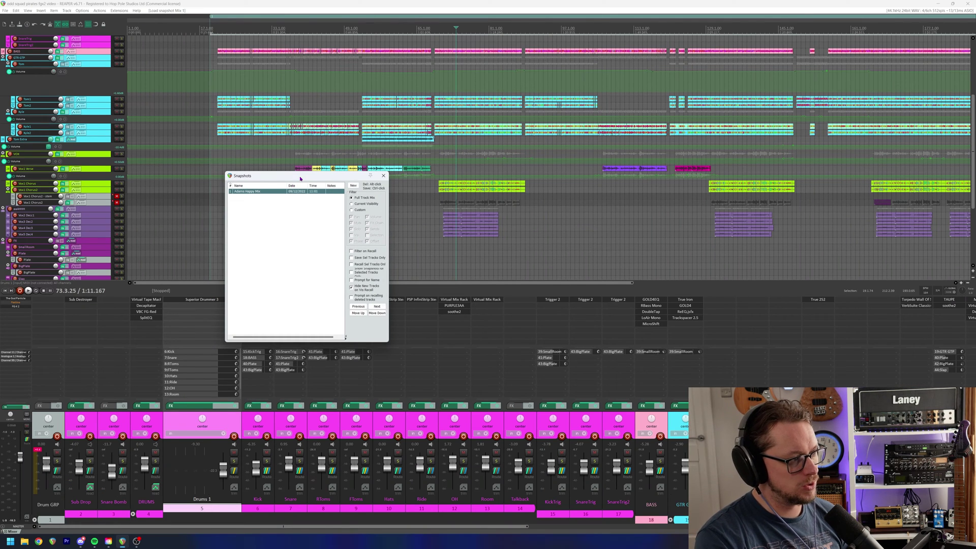
left_click_drag(300, 178, 280, 133)
left_click_drag(551, 464, 551, 472)
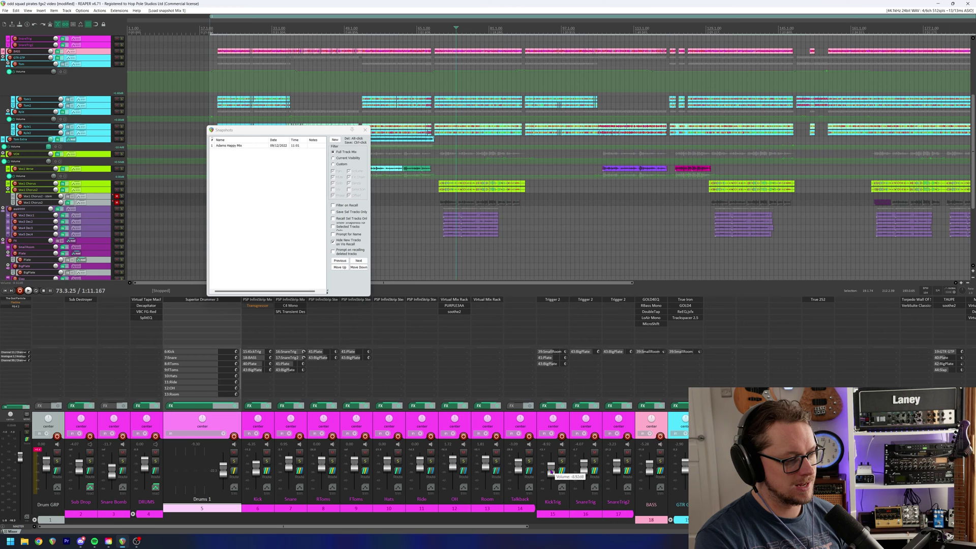
left_click_drag(273, 134, 104, 49)
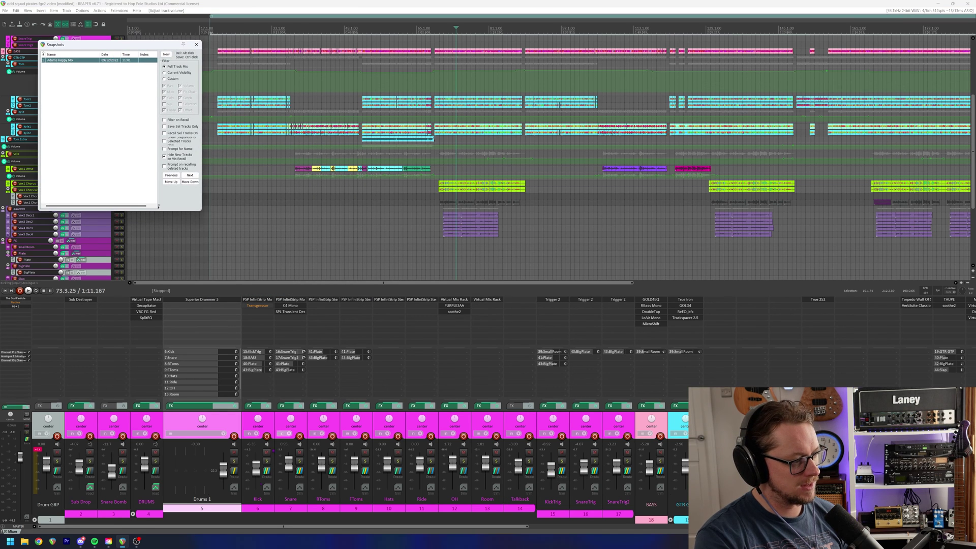
left_click_drag(255, 475, 255, 469)
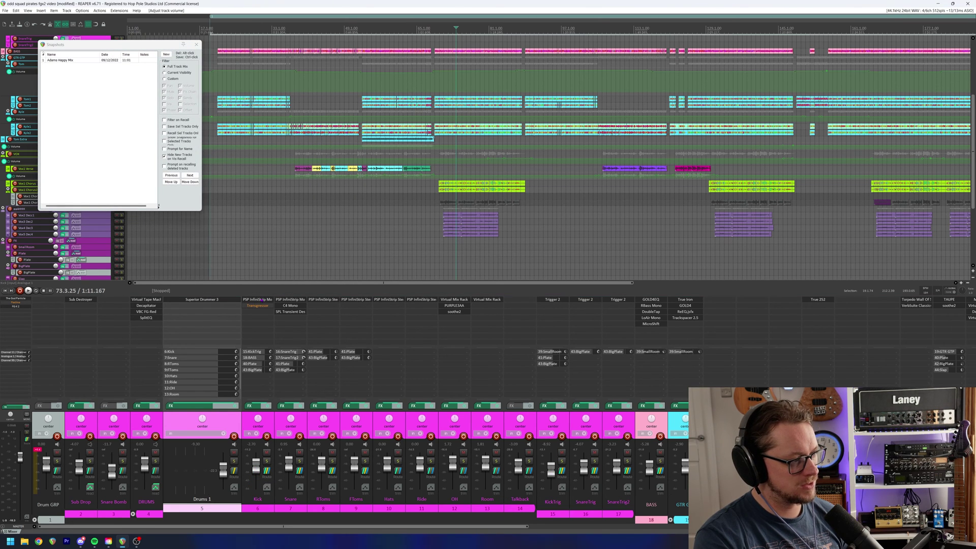
- Tweak a ChannelQ EQ setting in Kick's PSP InfiniStrip and play back the changes
left_click(264, 300)
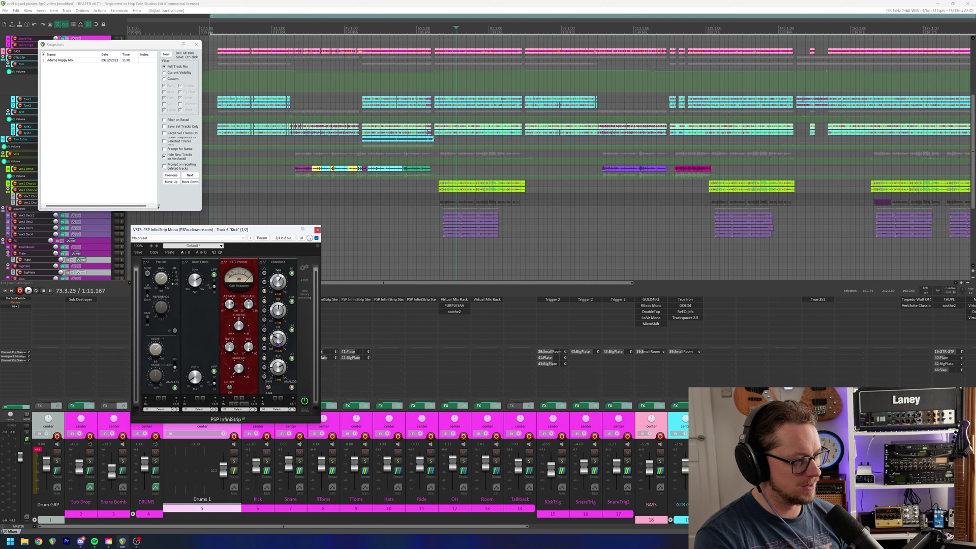
left_click_drag(277, 340, 279, 336)
key("space")
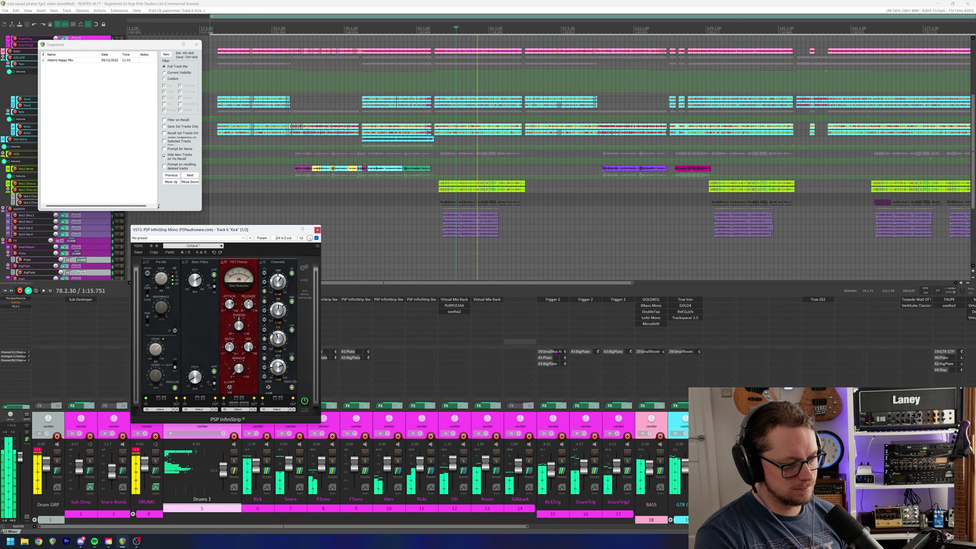
key("space")
key("space")
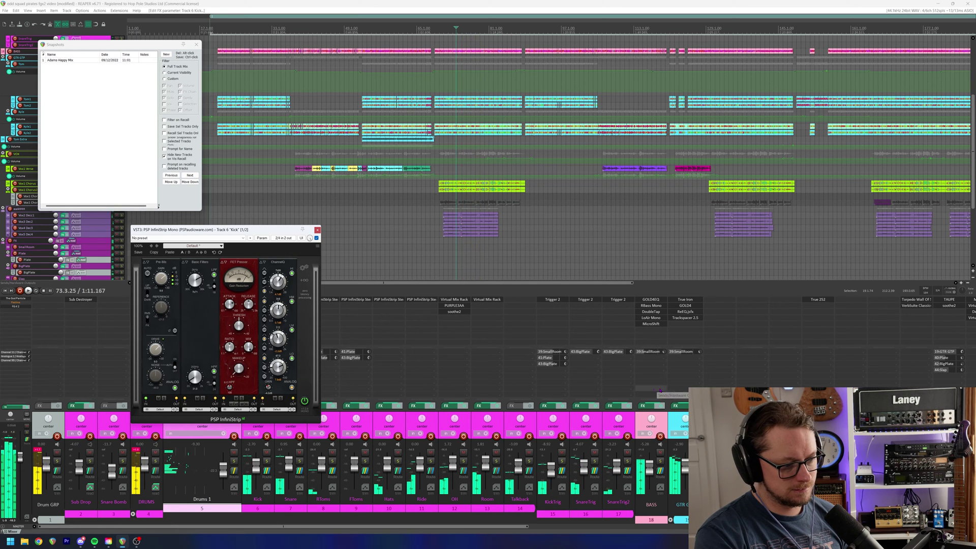
- Move the GTR GTP ReEQ boost to 418 Hz, +4.52 dB and audition it
left_click(686, 311)
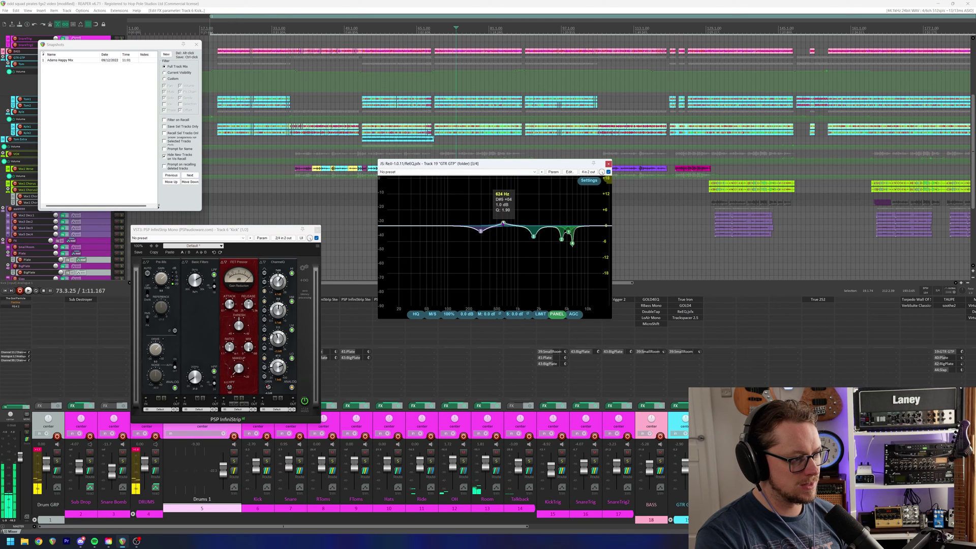
left_click_drag(503, 223, 491, 214)
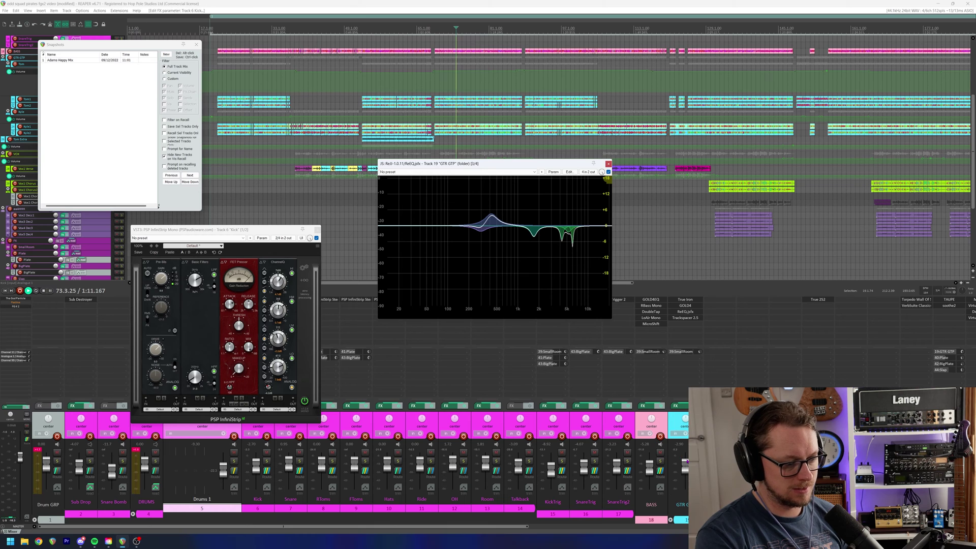
key("space")
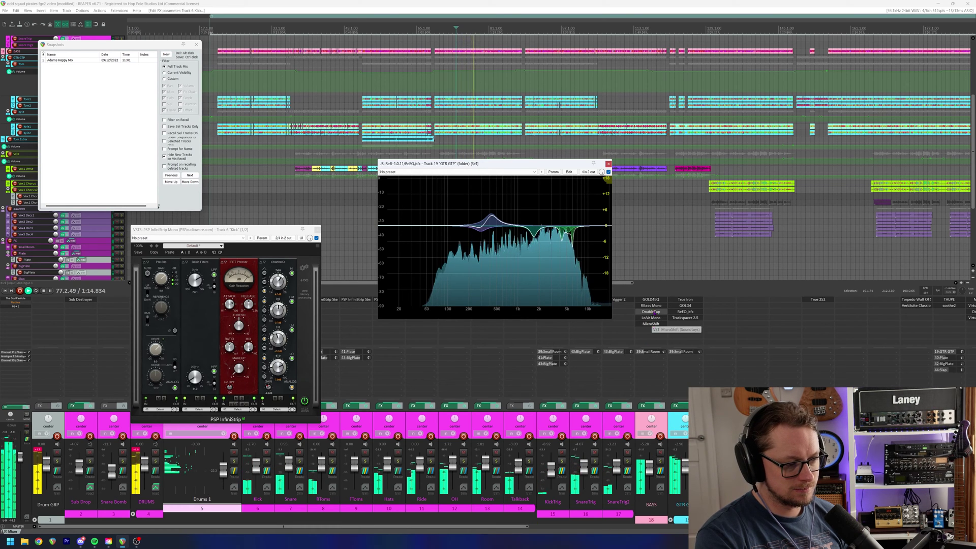
key("space")
- Bypass the FG-X 2 plugin on the master track
scroll(356, 458, "right", 2)
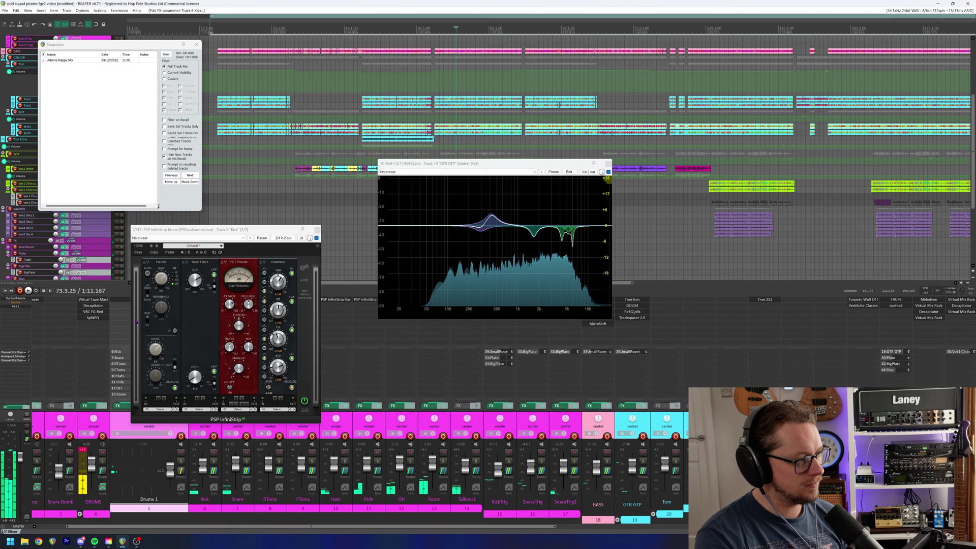
left_click(15, 306)
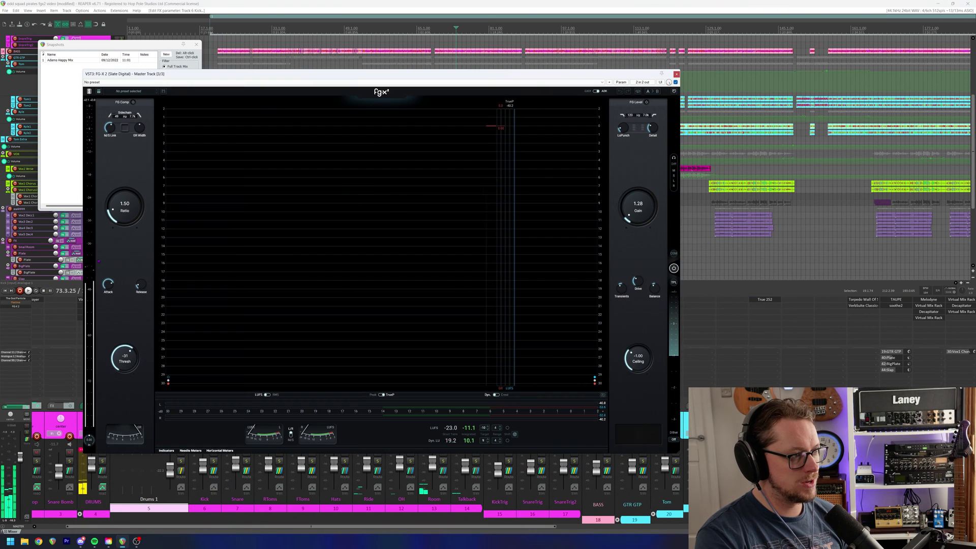
left_click(676, 82)
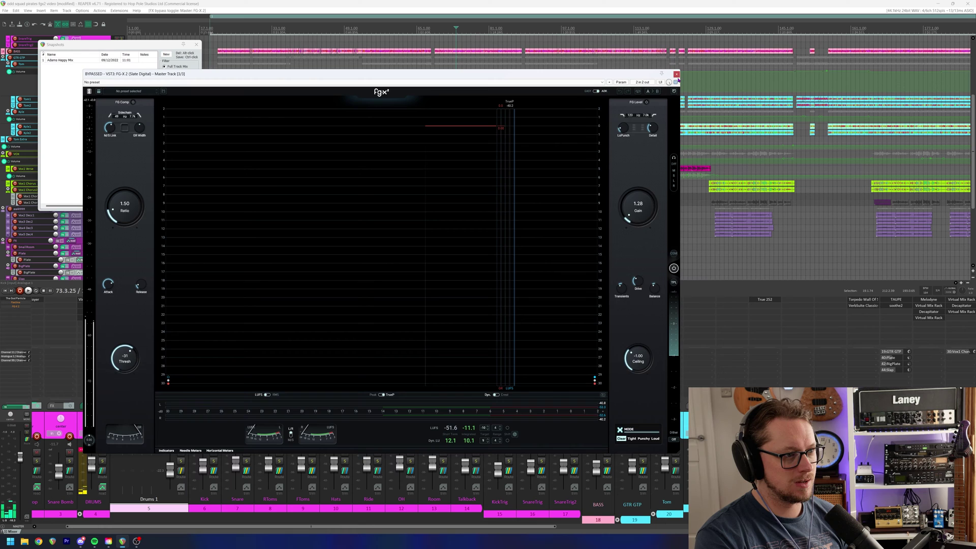
left_click(676, 74)
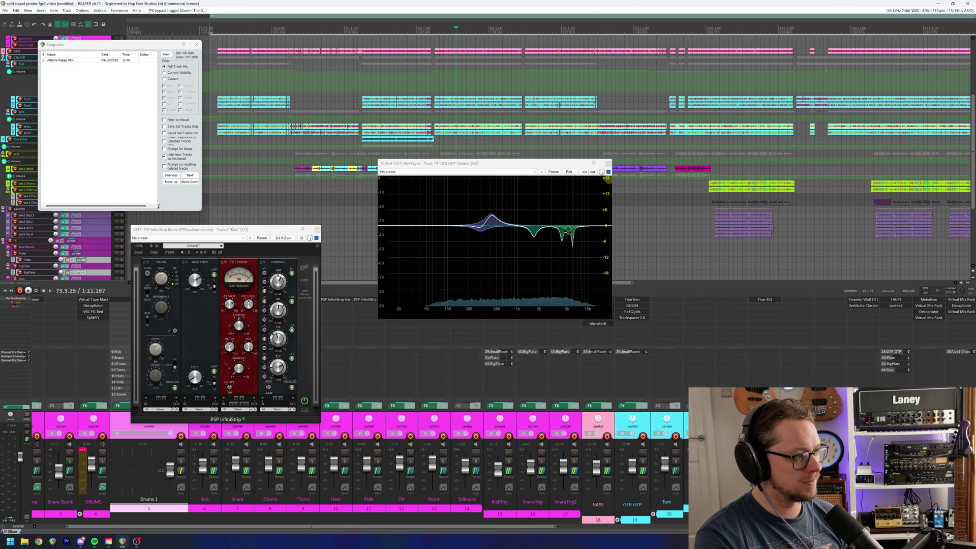
- Show the master Flatline limiter beside the guitar EQ and audition the mix
left_click(15, 302)
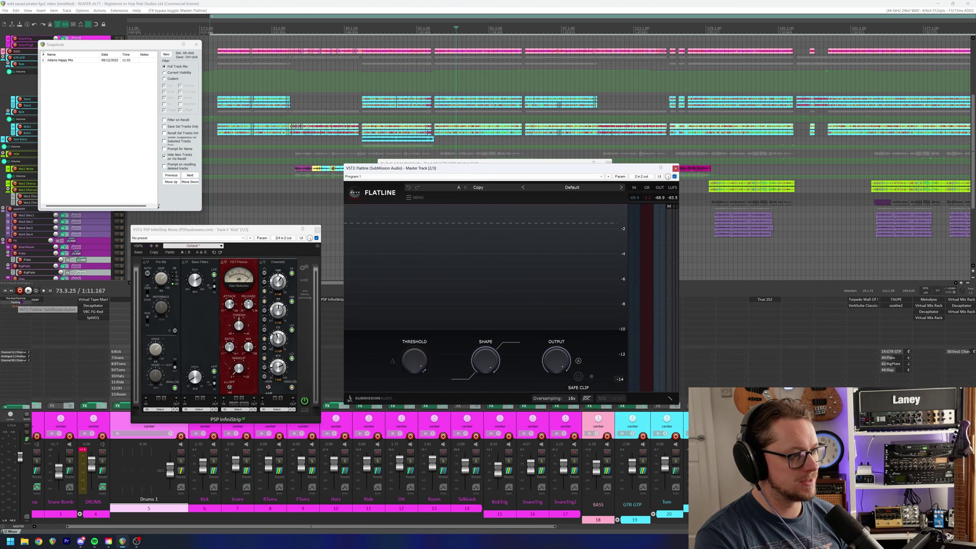
left_click(28, 291)
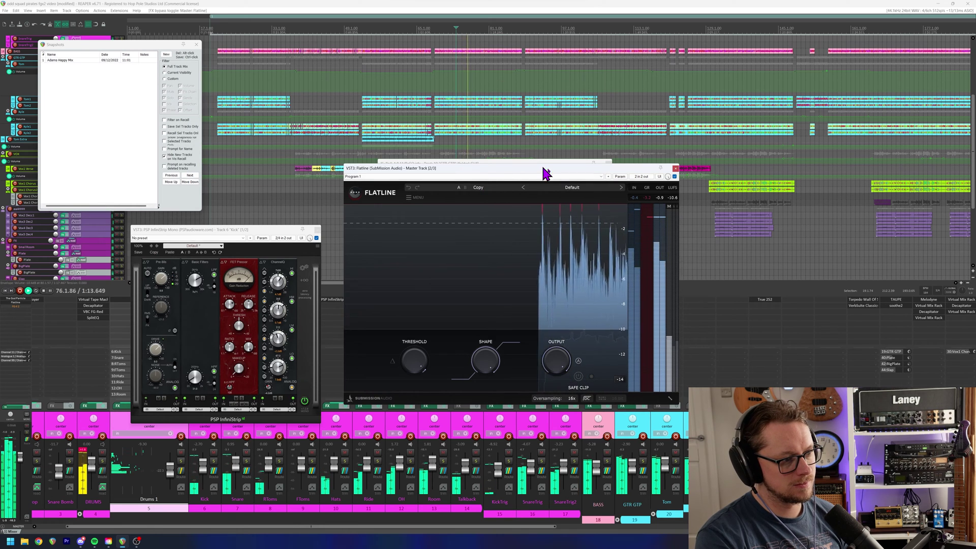
left_click_drag(545, 174, 754, 185)
key("space")
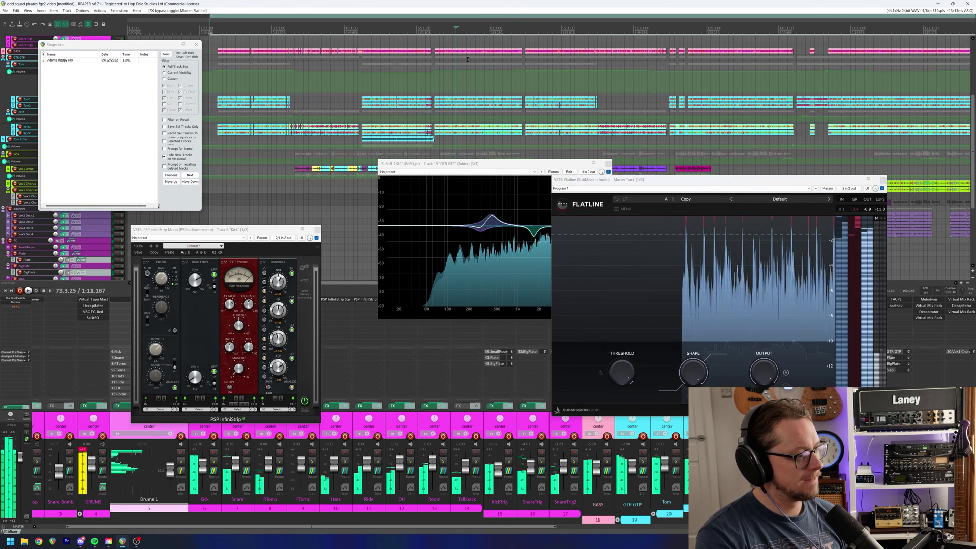
- Save the current mix as snapshot Mix 2 and rename it 'Client Revision 1'
left_click(136, 80)
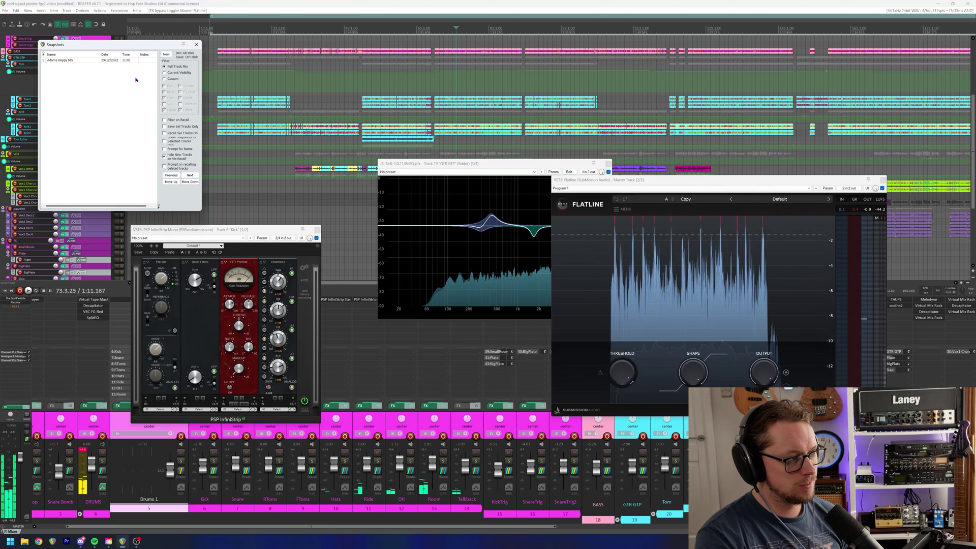
left_click(167, 54)
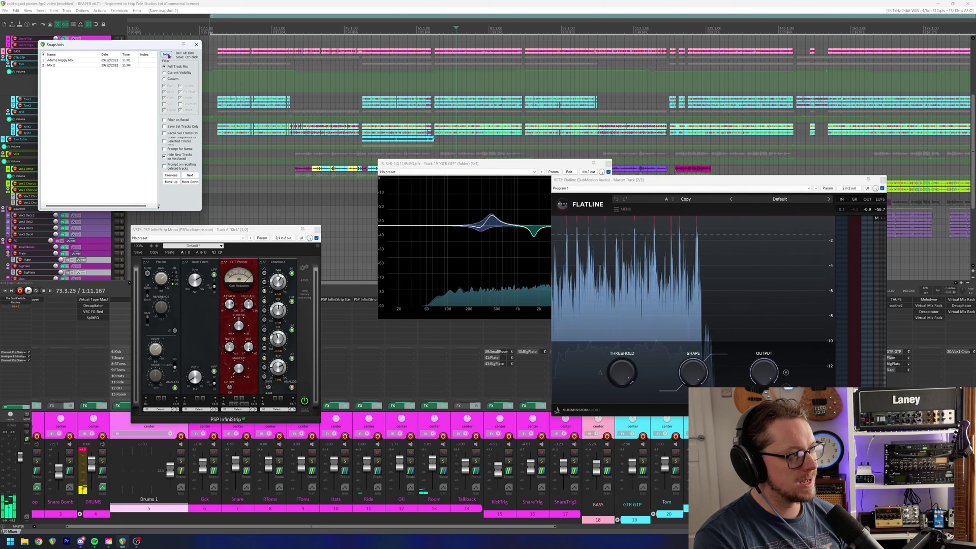
left_click(53, 68)
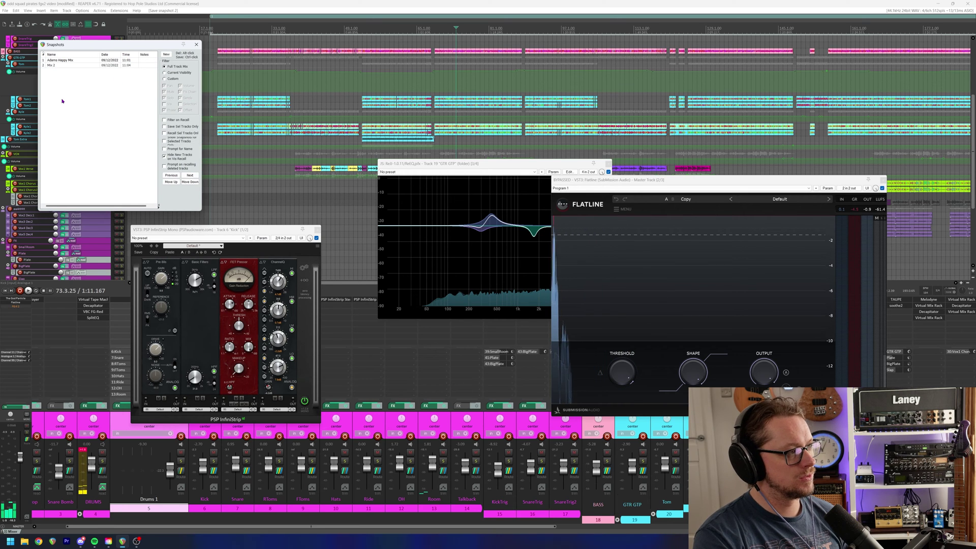
right_click(60, 67)
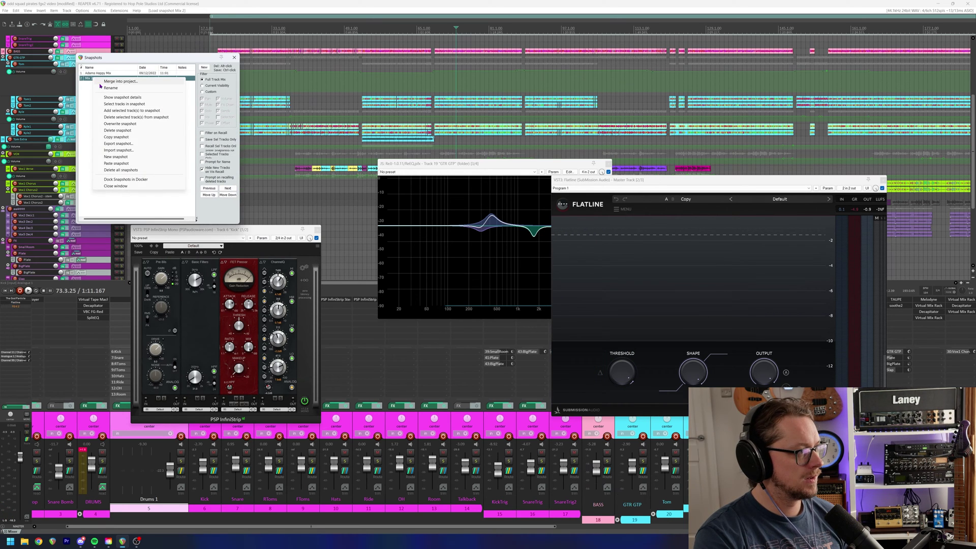
left_click(142, 100)
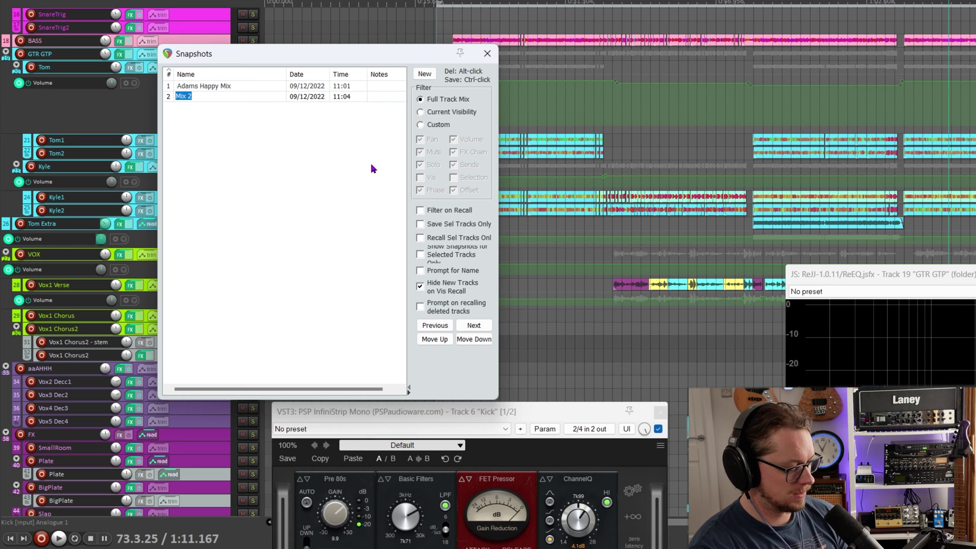
type("Client Revision 1")
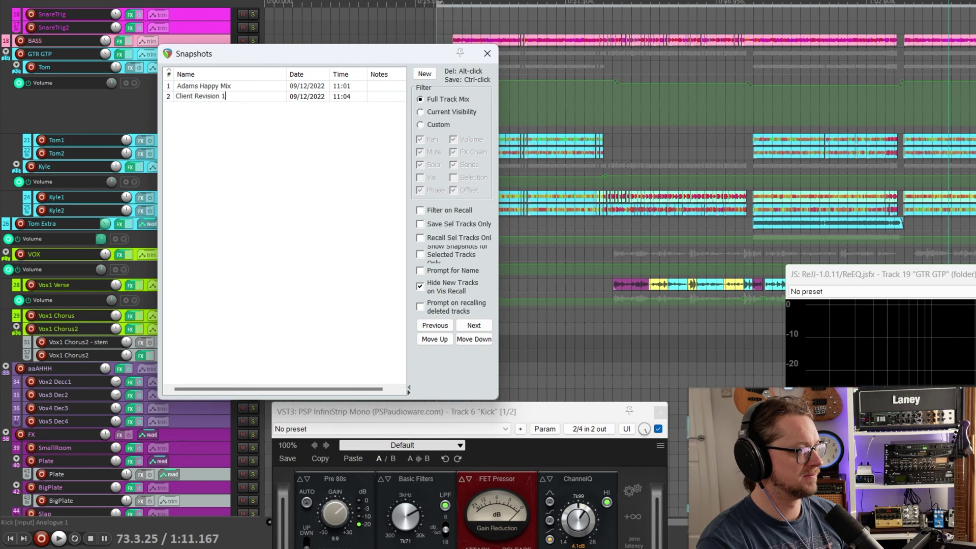
key("Return")
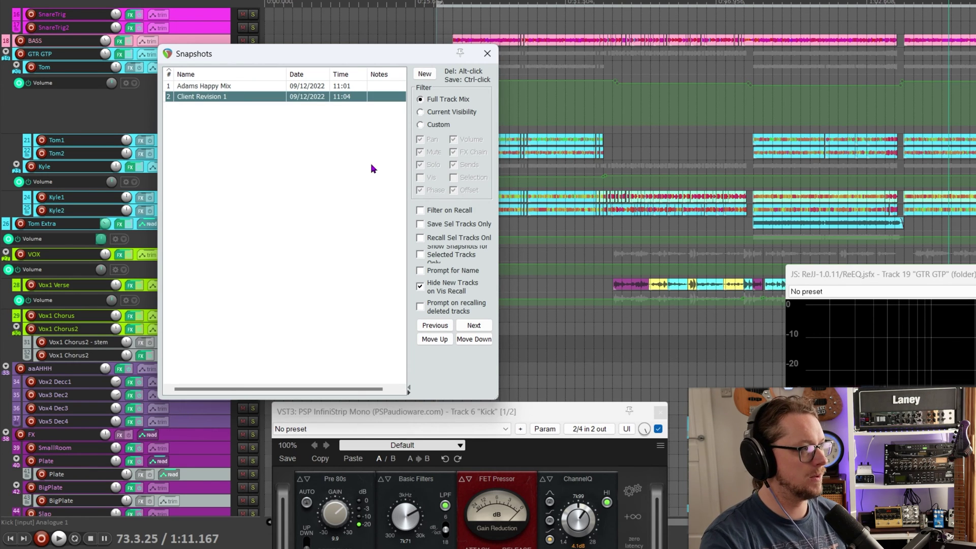
left_click(407, 412)
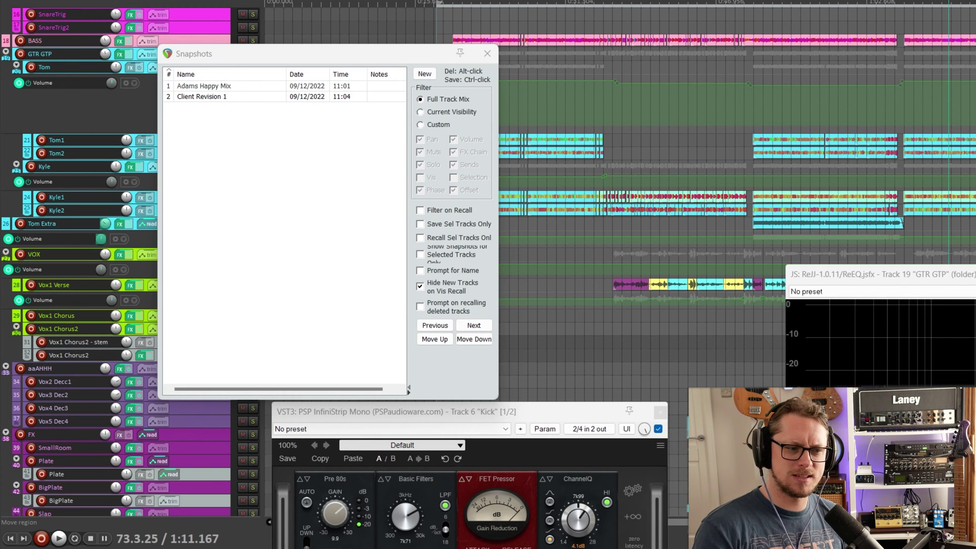
- Play the Client Revision 1 mix, then recall the Happy Mix snapshot and play it to compare
key("space")
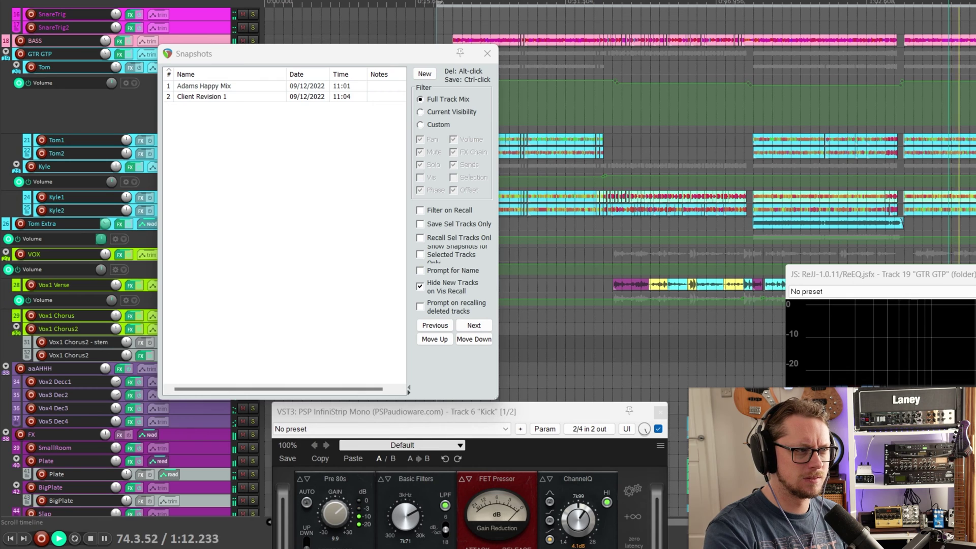
key("space")
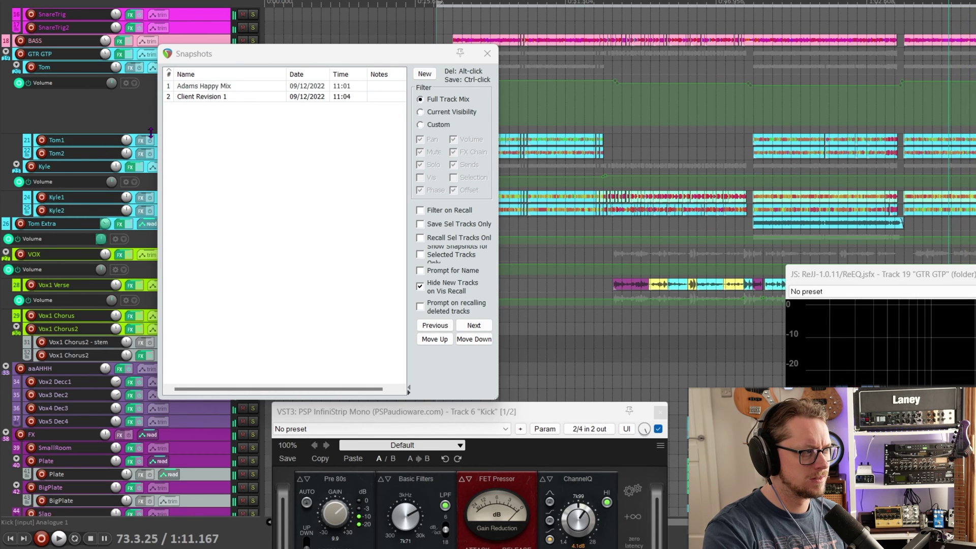
left_click(203, 89)
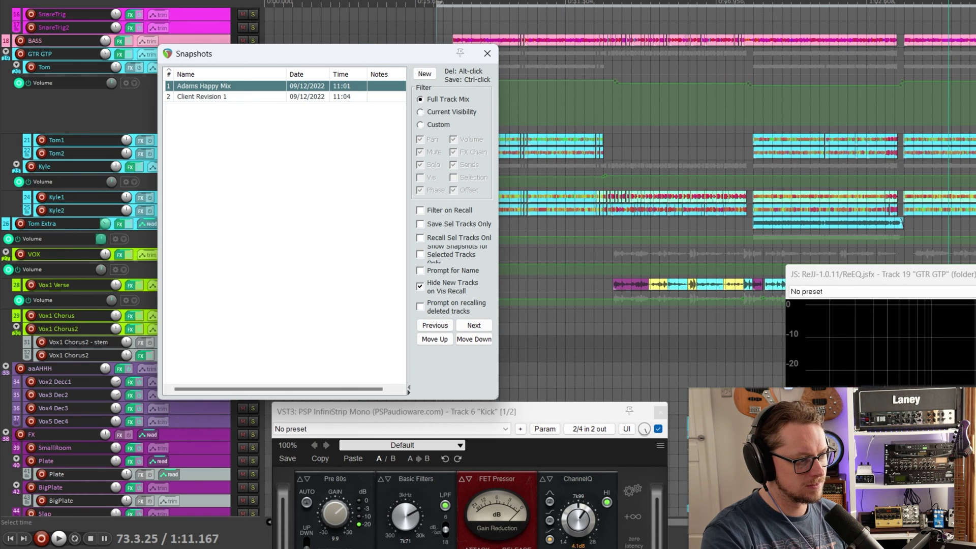
key("space")
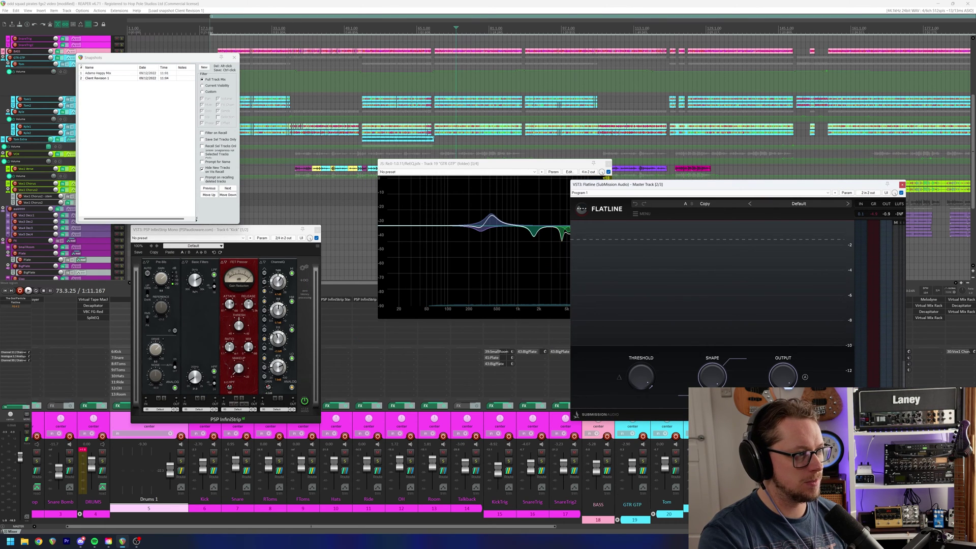
key("space")
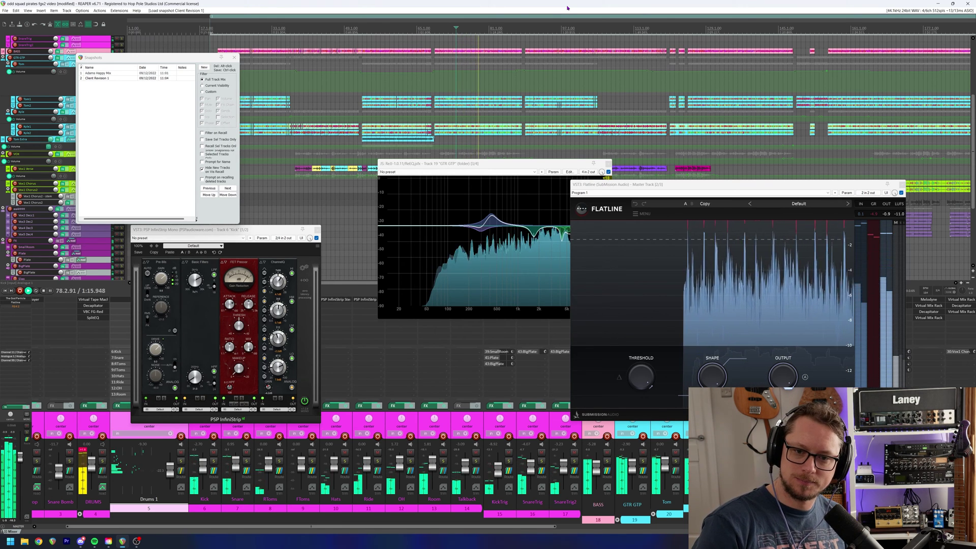
key("space")
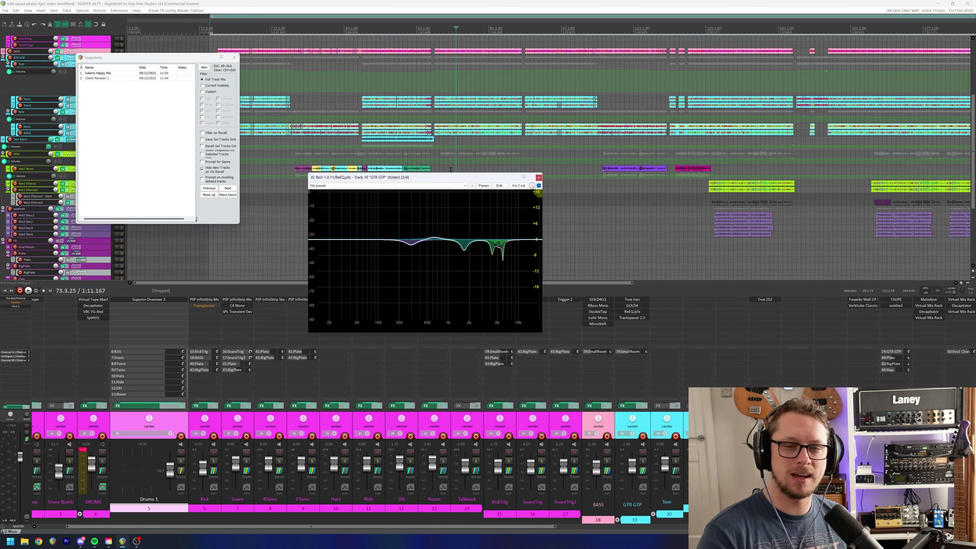
- Select the GTR GTP guitar folder in the mixer and close its ReEQ window
left_click(645, 422)
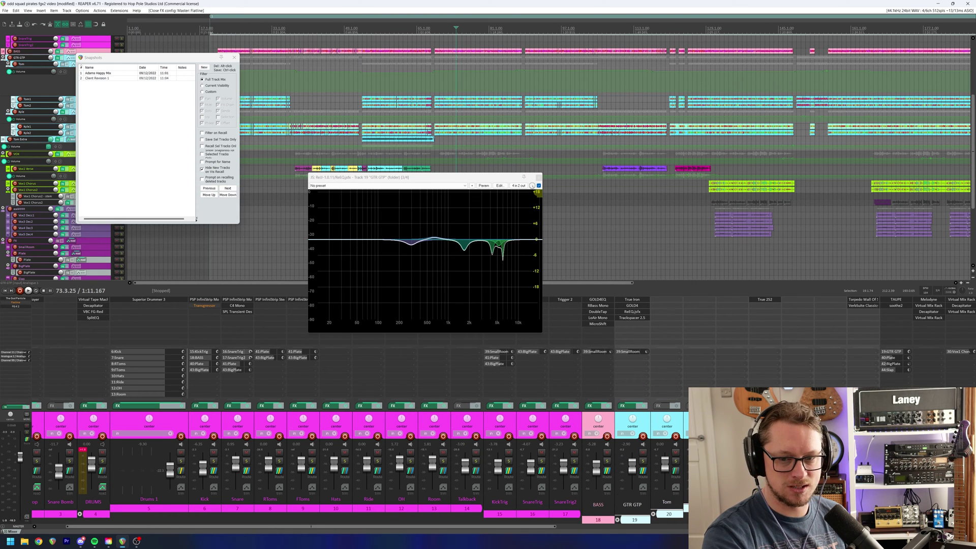
left_click_drag(502, 527, 645, 532)
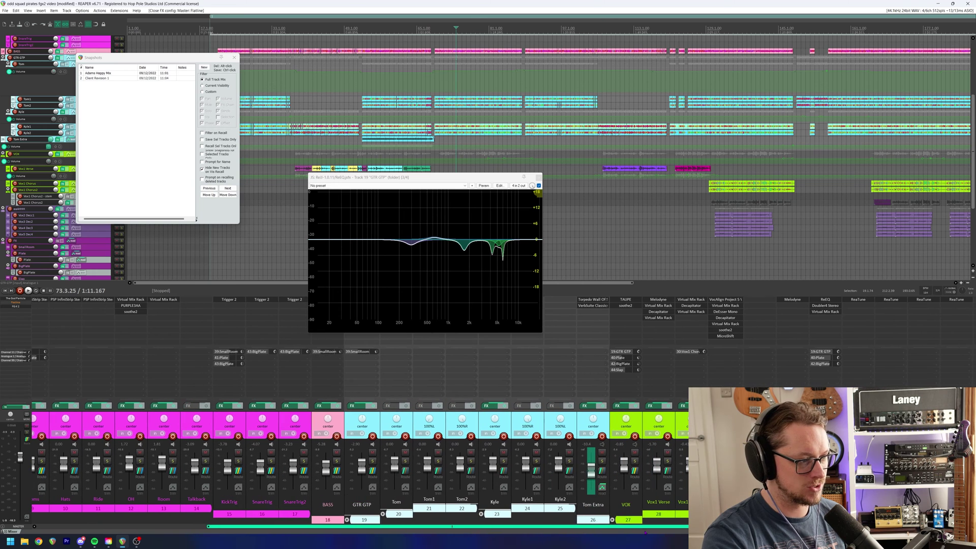
left_click(539, 177)
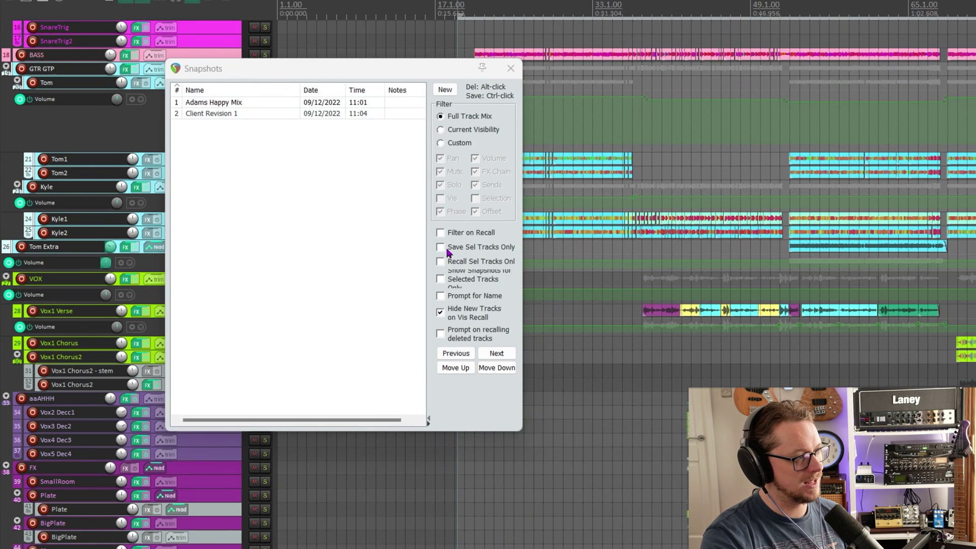
- With Save Sel Tracks Only ticked, save Mix 3 and rename it 'Heavy Guitars I Like'
left_click(441, 248)
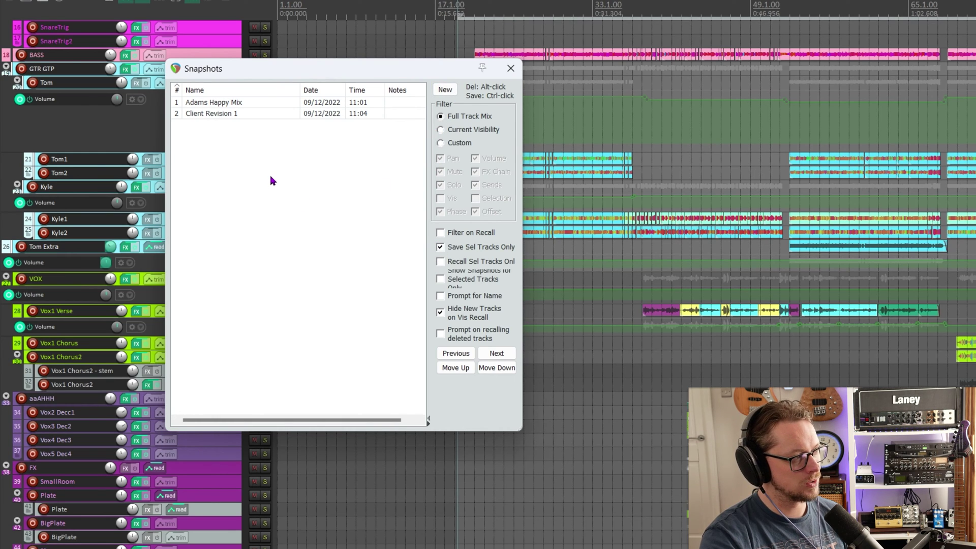
left_click(450, 94)
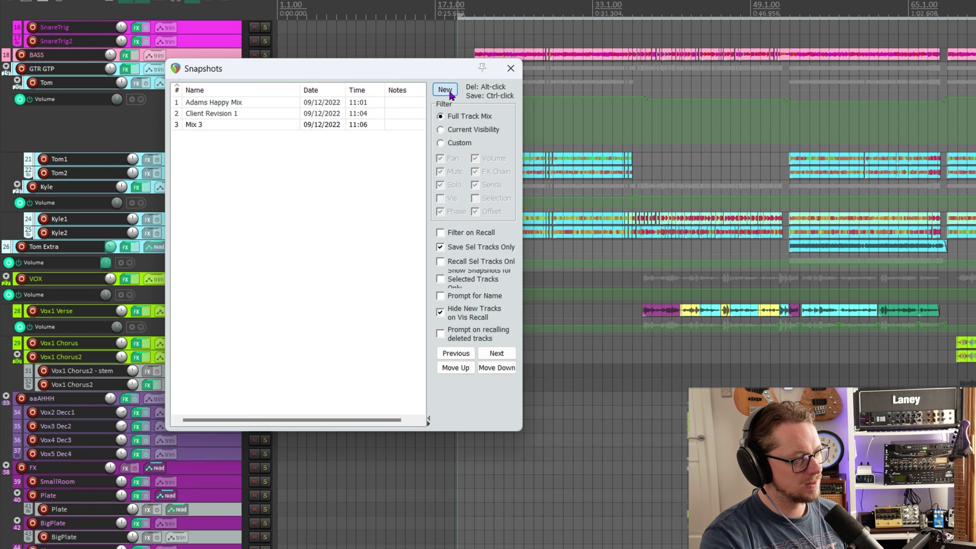
left_click(193, 128)
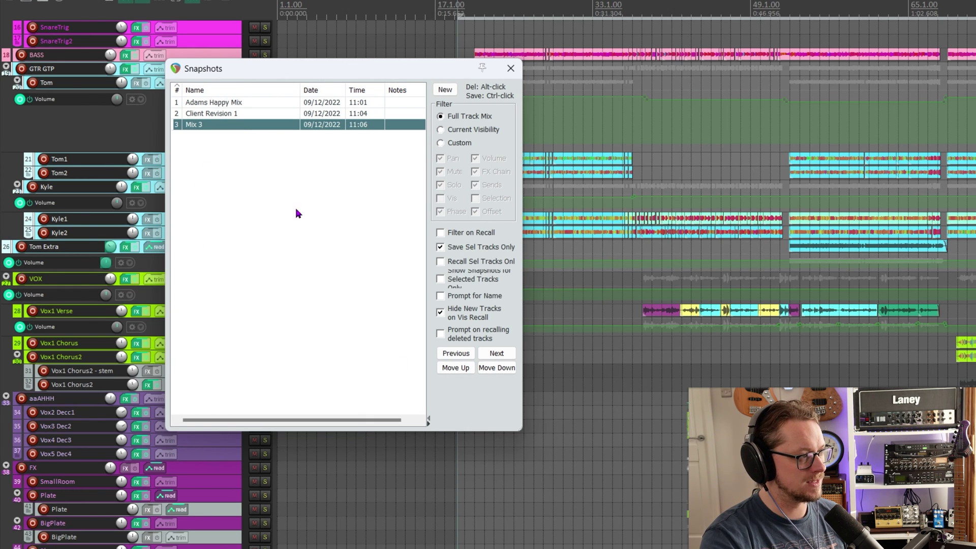
right_click(196, 127)
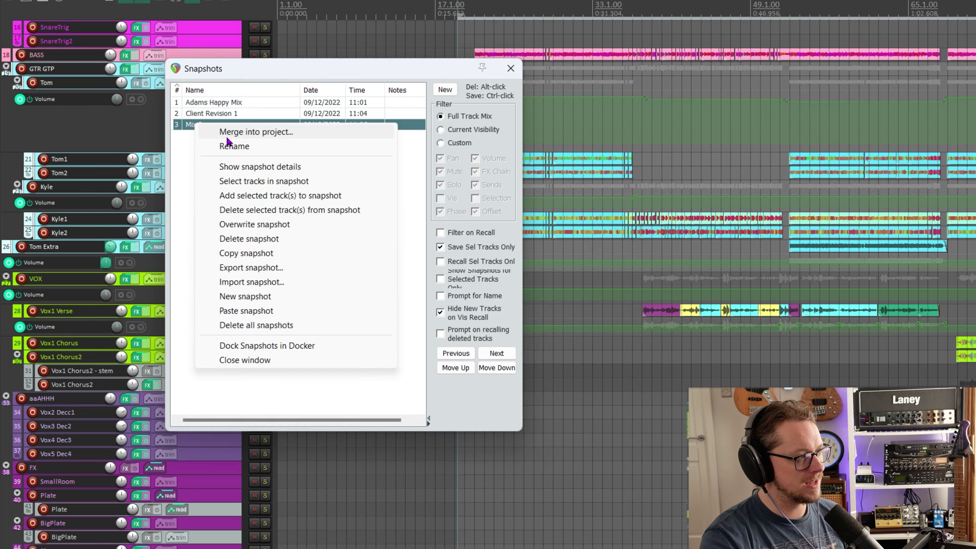
left_click(224, 148)
type("Heavy Gu")
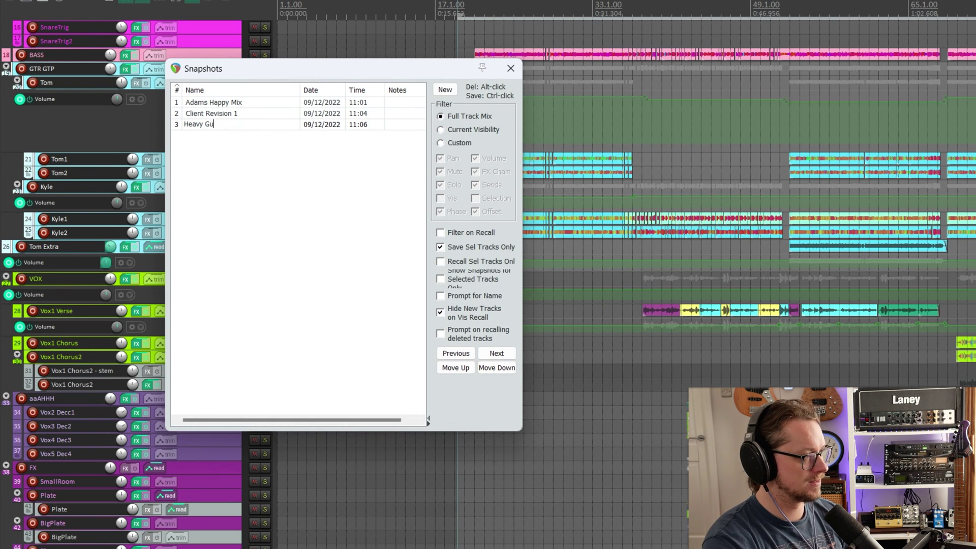
type("ioars ")
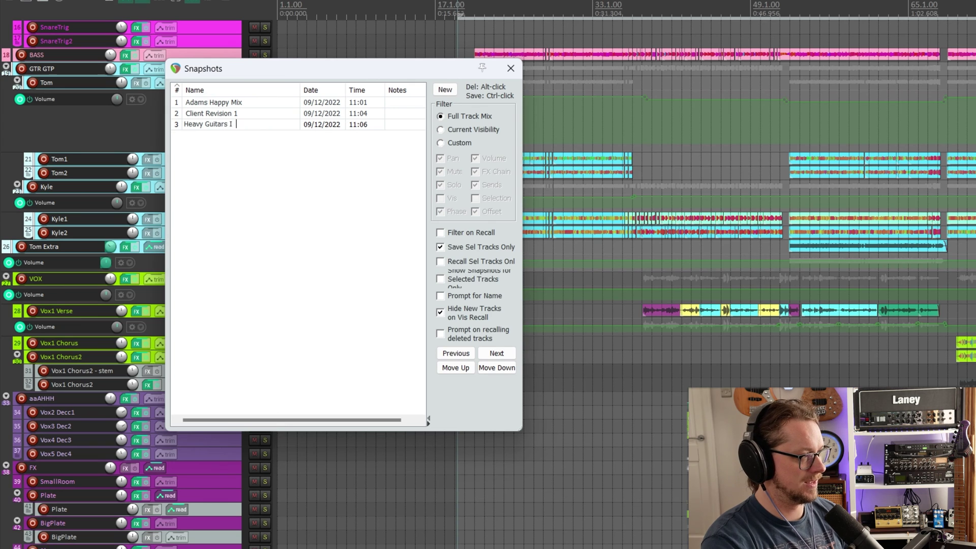
type("I Like")
key("Return")
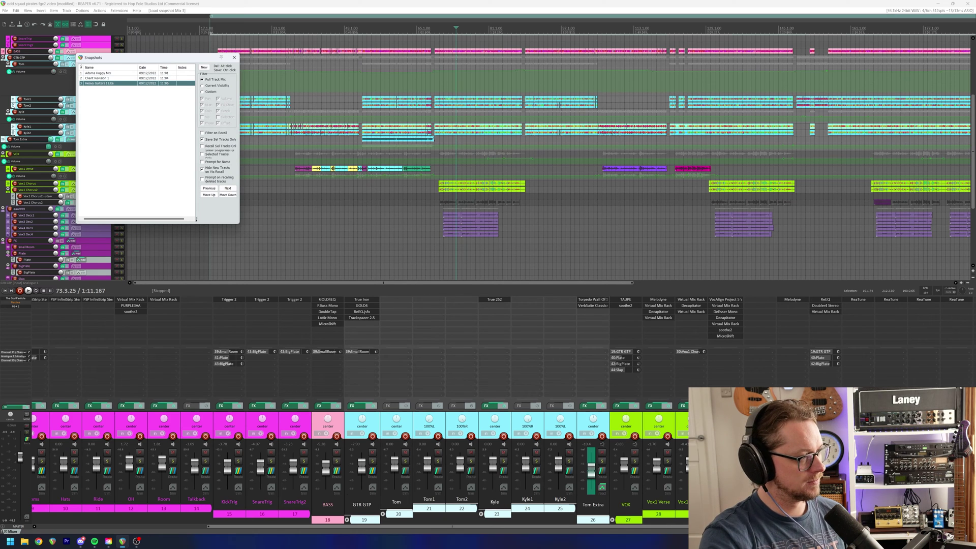
- Turn off selected-tracks-only saving so new snapshots capture all tracks again
left_click(210, 140)
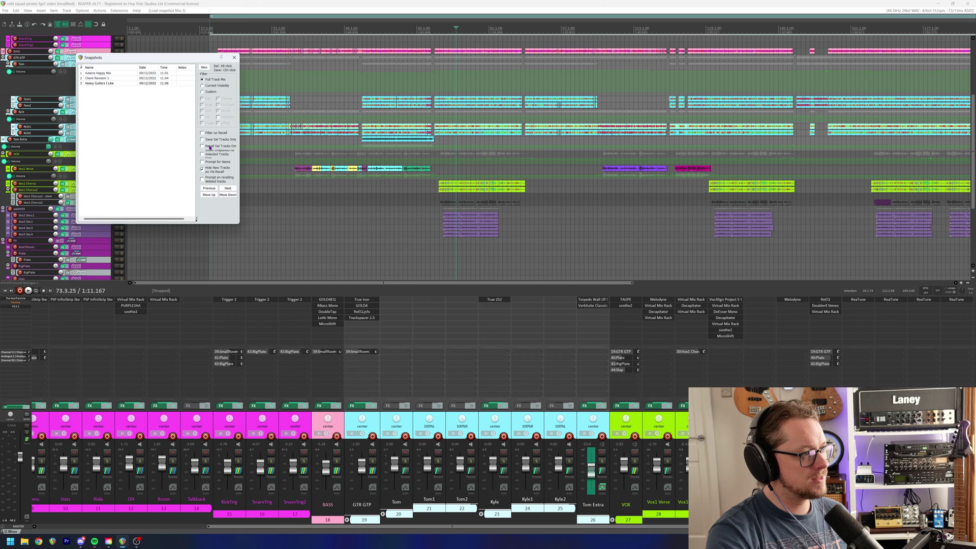
left_click_drag(385, 527, 367, 527)
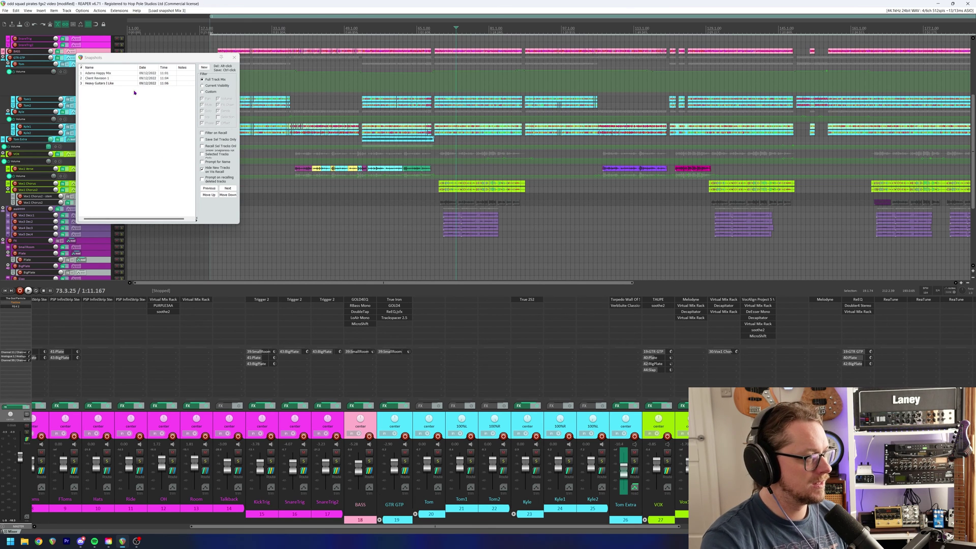
- Recall Adams Happy Mix, enable Recall Sel Tracks Only, then recall Client Revision 1
left_click(112, 73)
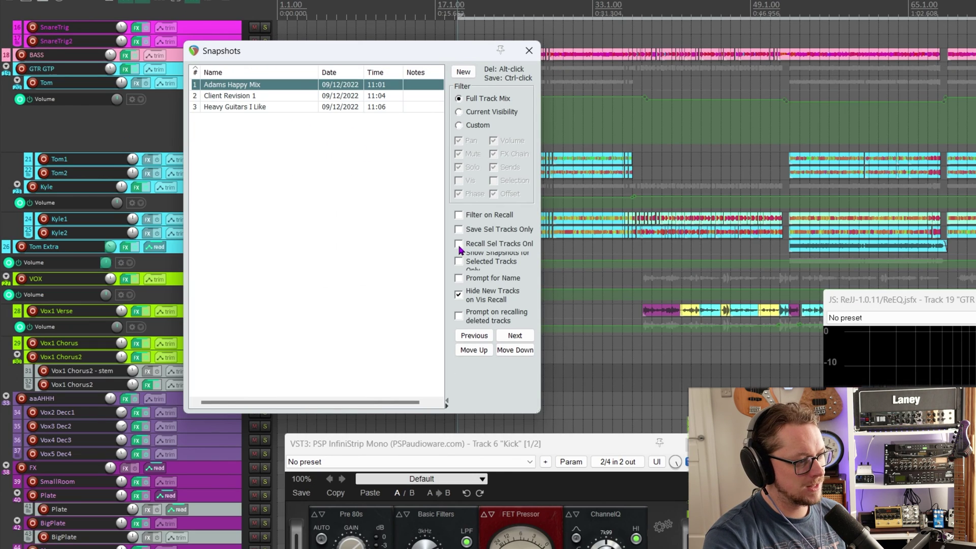
left_click(459, 245)
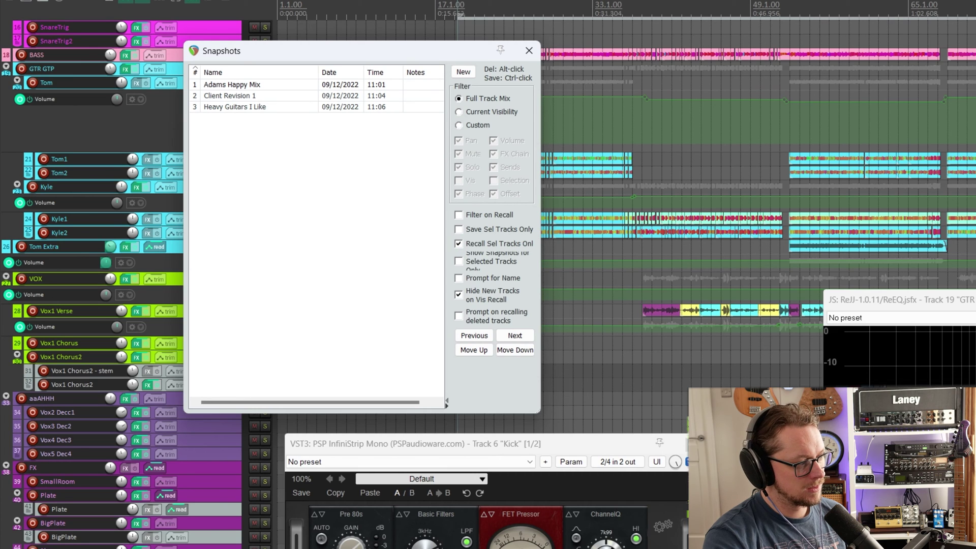
left_click(230, 96)
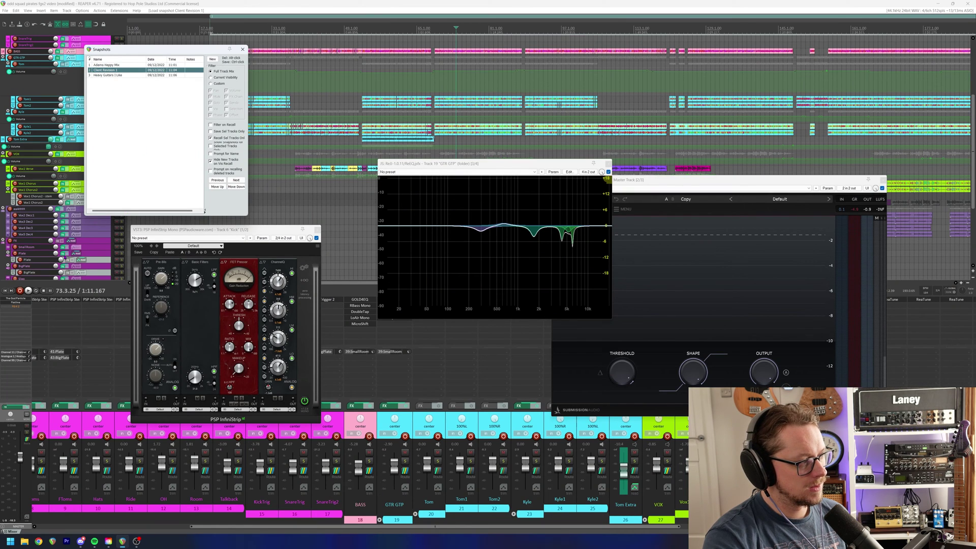
- Compare the master's Flatline limiter under Client Revision 1 and Adams Happy Mix, then close it
left_click(15, 302)
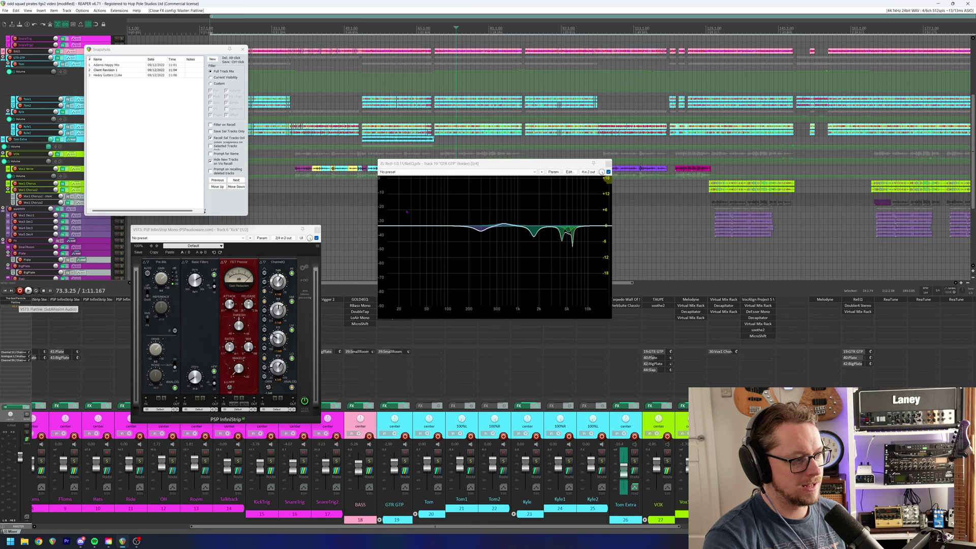
left_click(16, 303)
left_click_drag(614, 179, 500, 182)
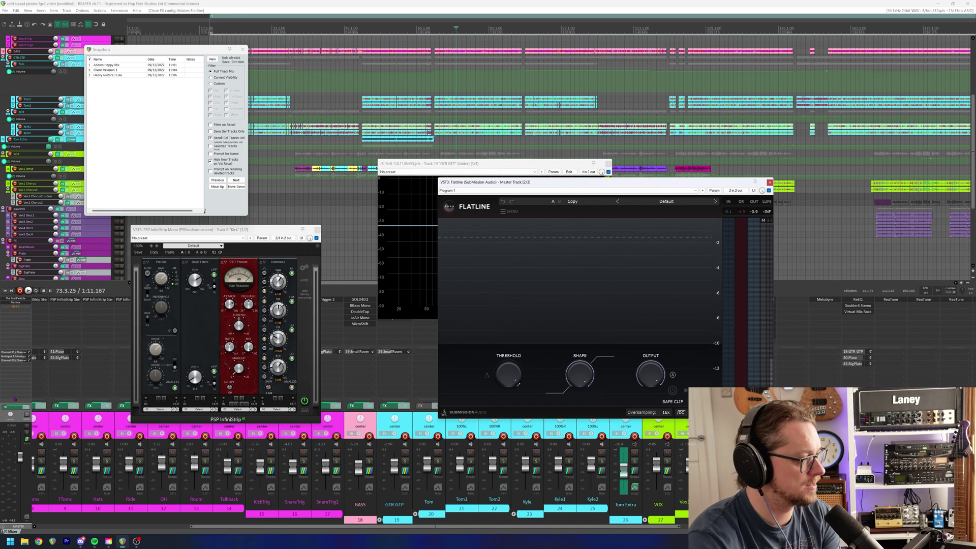
left_click(116, 65)
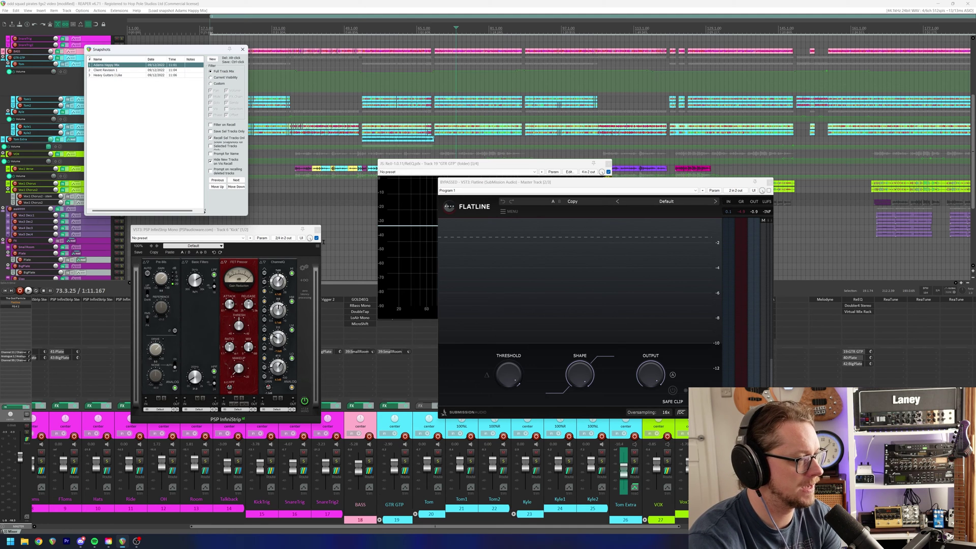
left_click(769, 182)
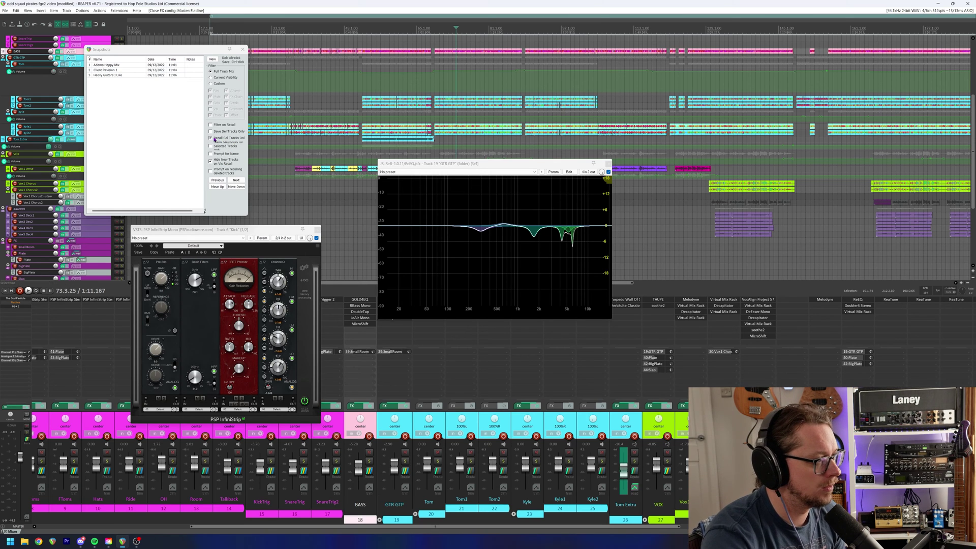
- Swap Recall Sel Tracks Only for Show Snapshots for Selected Tracks Only, testing with GTR GTP and VOX
left_click(211, 138)
left_click(211, 147)
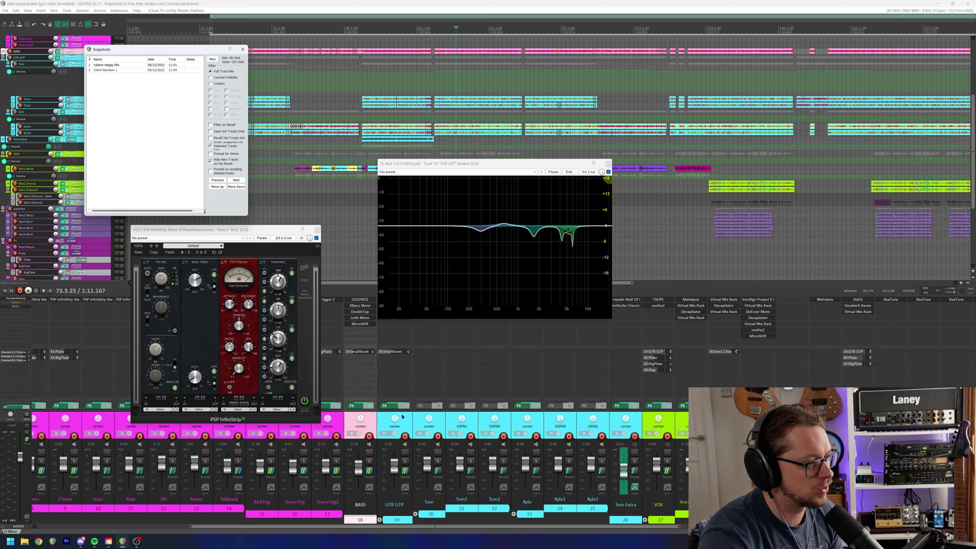
left_click(402, 418, "ctrl")
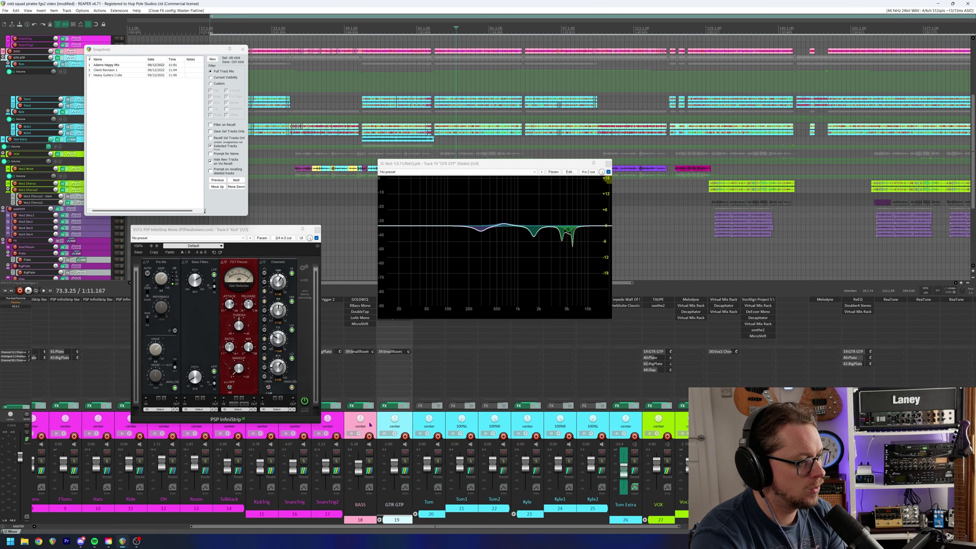
left_click(669, 424)
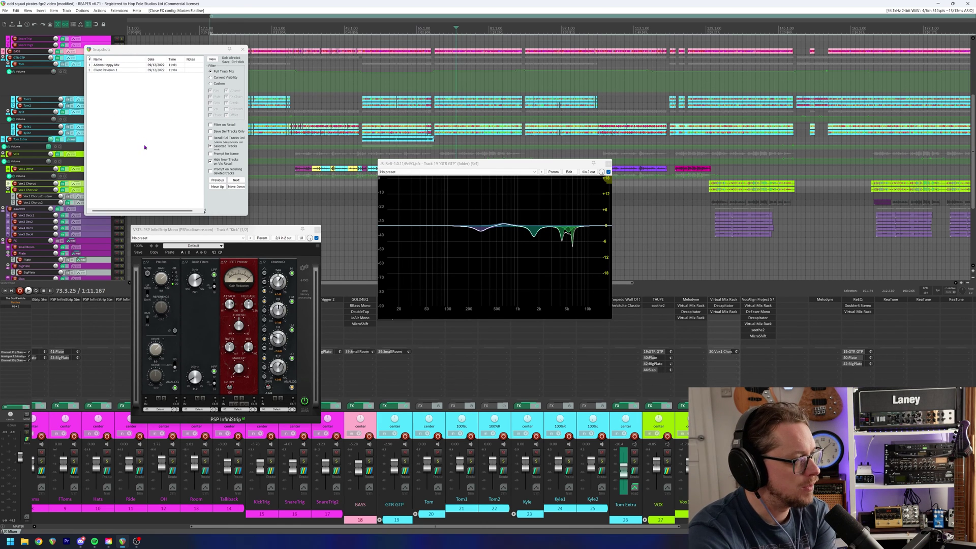
left_click(410, 421)
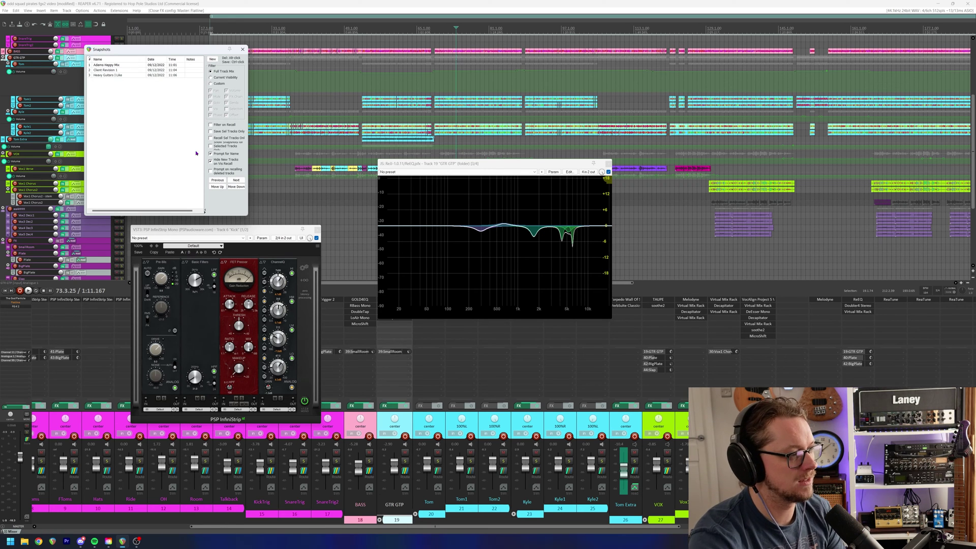
- Save a new snapshot named 'Modern 2'
left_click(212, 59)
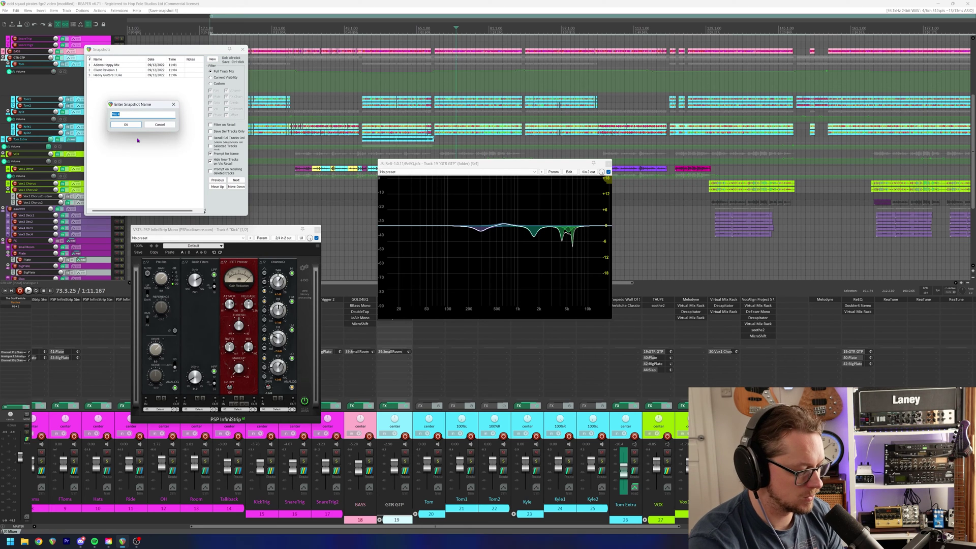
type("Modern 2")
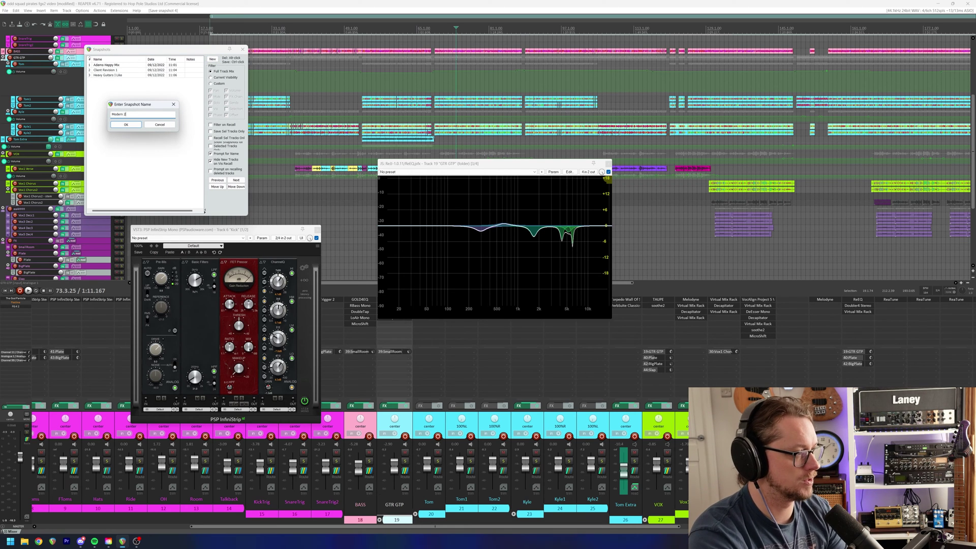
key("Return")
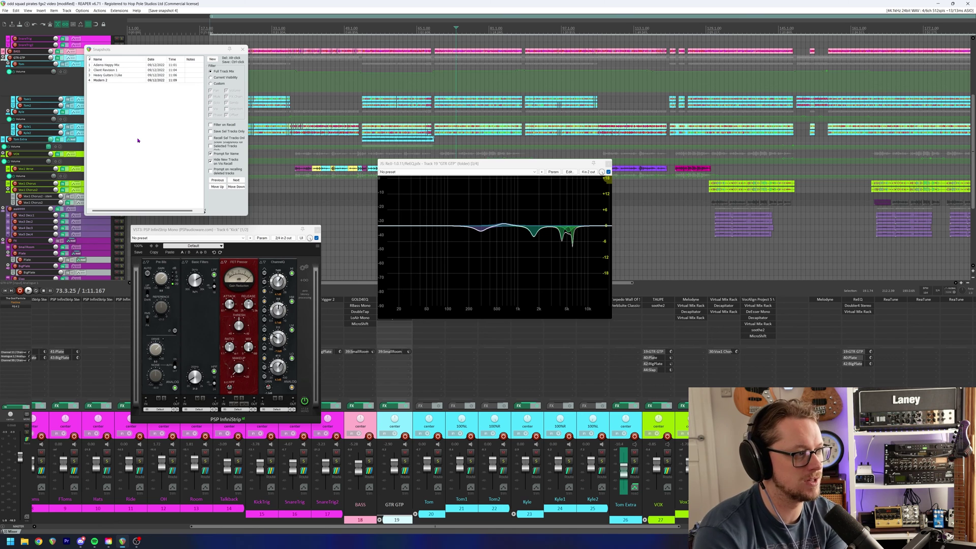
- Try a Custom filter with pan, volume, mute, FX chain, sends and selection, then restore Full Track Mix
left_click(211, 77)
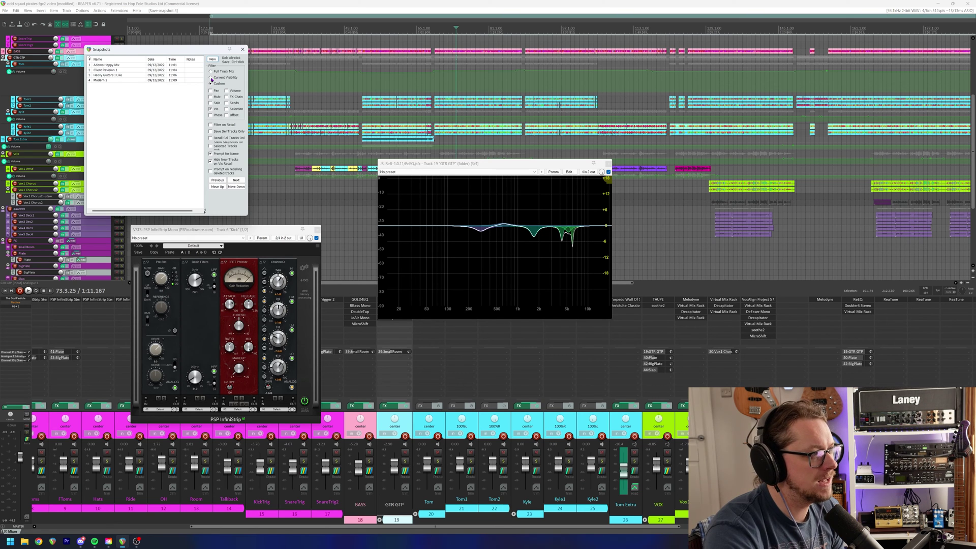
left_click(210, 90)
left_click(227, 91)
left_click(210, 96)
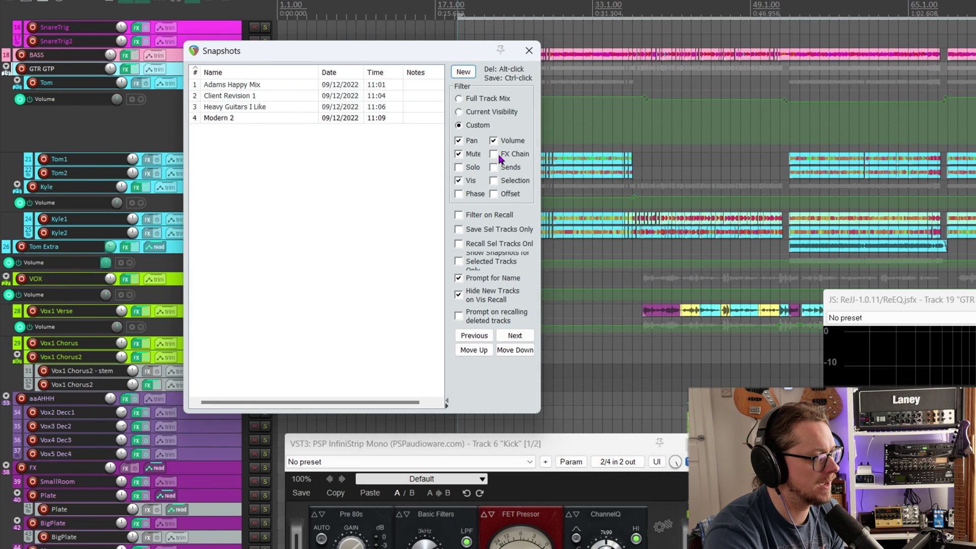
left_click(500, 157)
left_click(501, 168)
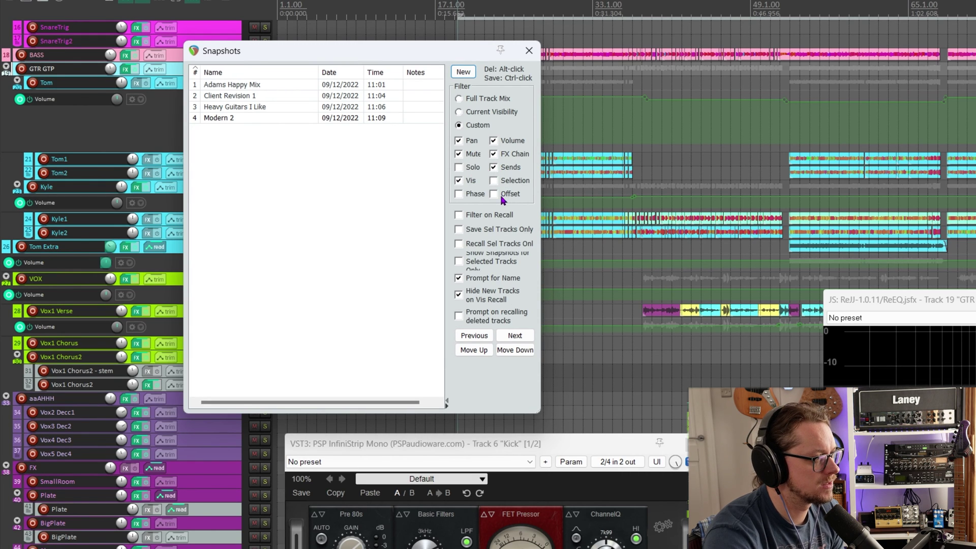
left_click(494, 180)
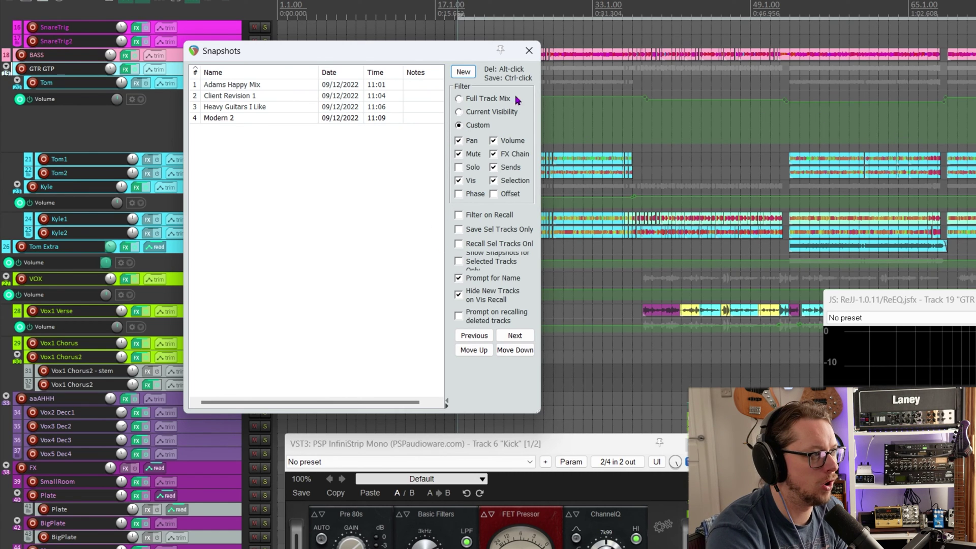
left_click(480, 99)
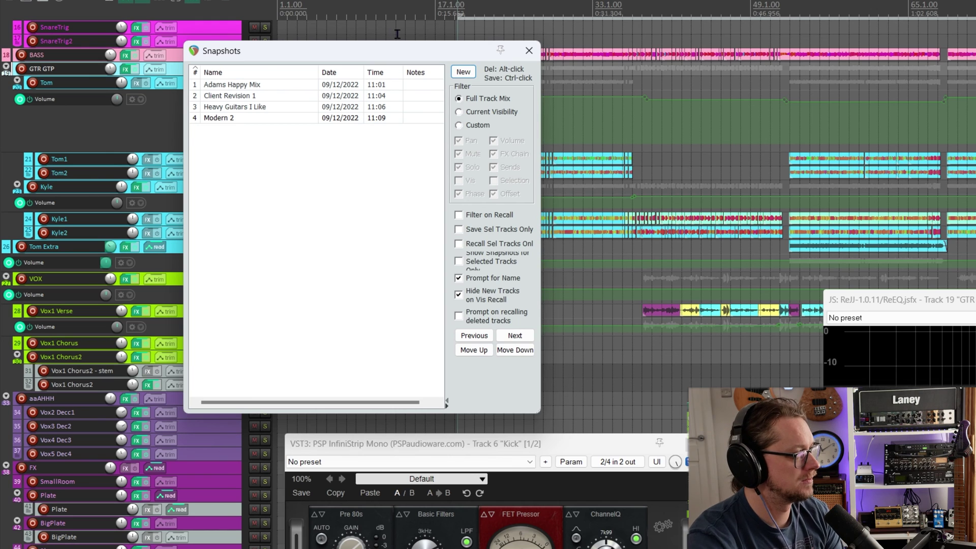
- Save a new snapshot named 'Auto1' holding the volume automation
left_click_drag(390, 58, 408, 173)
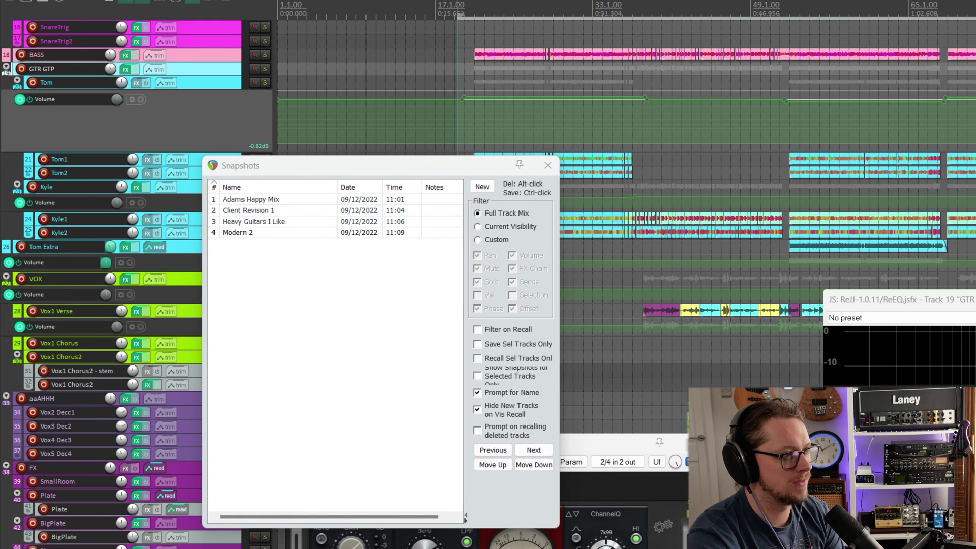
left_click(482, 186)
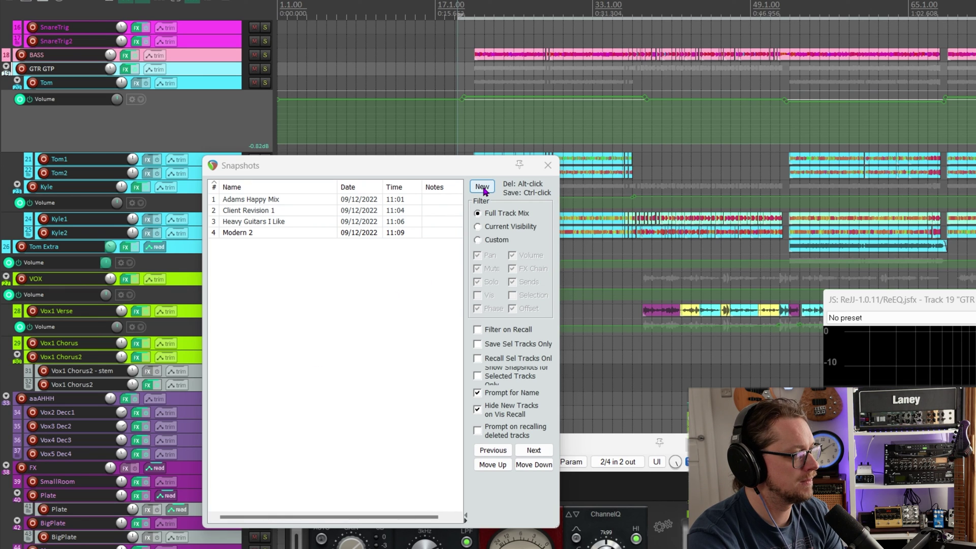
type("Auto1")
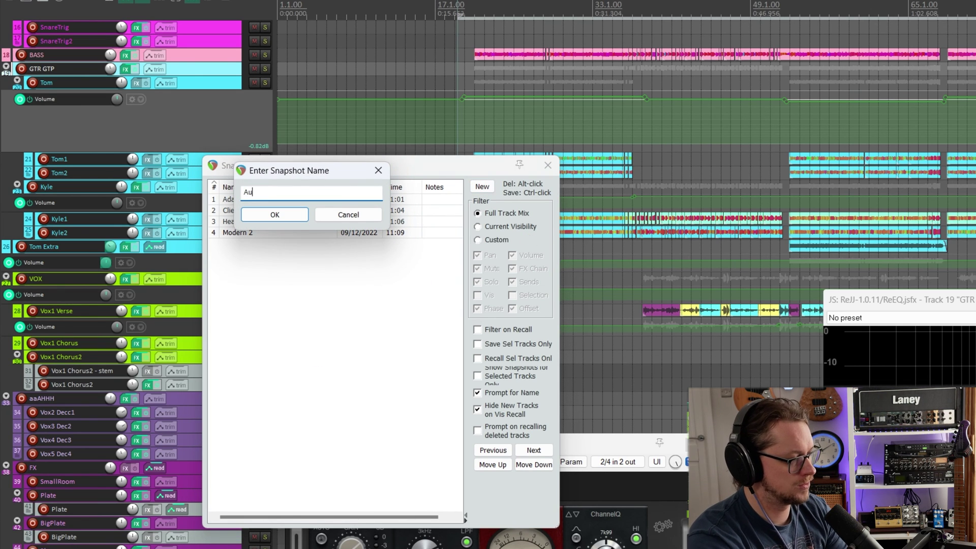
key("Return")
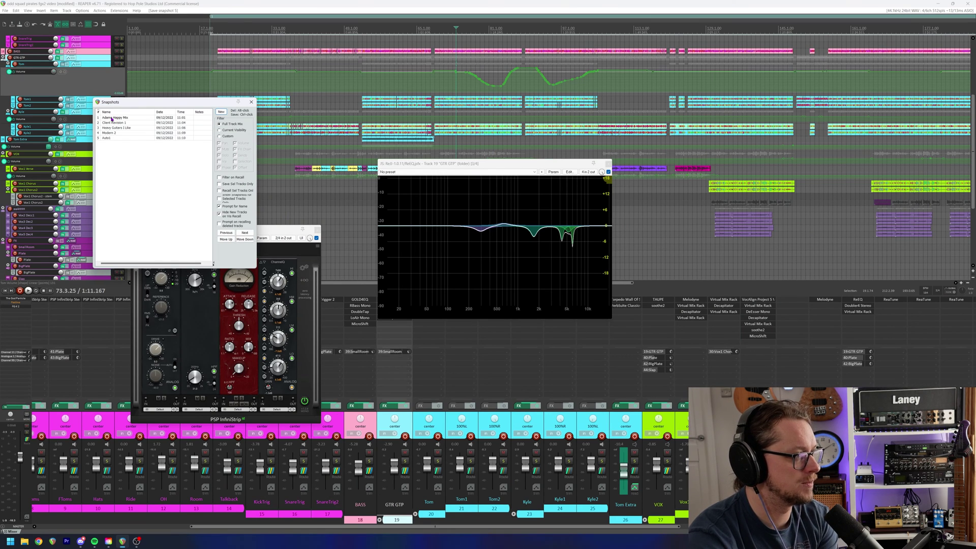
- Recall Adams Happy Mix, then recall Auto1 to restore the volume automation curve
left_click(115, 117)
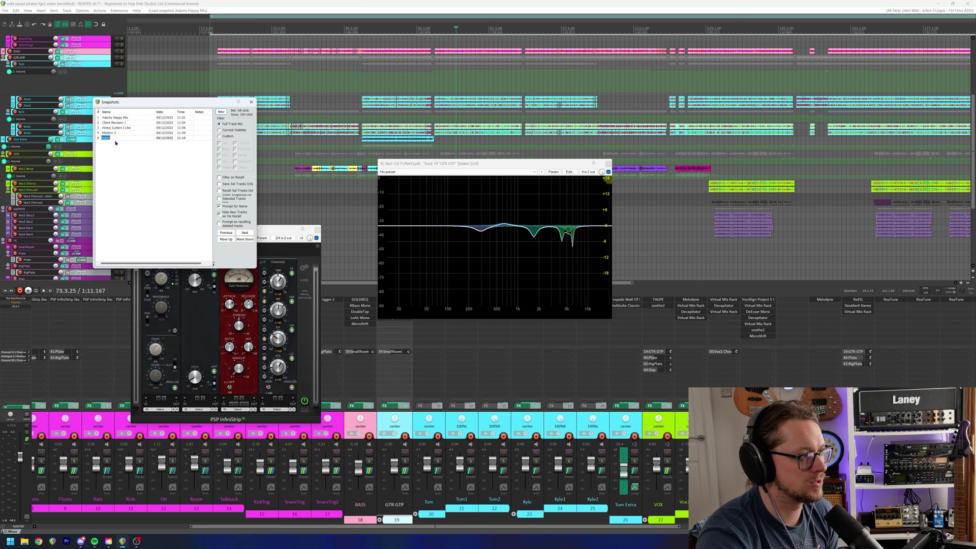
key("Up")
key("Down")
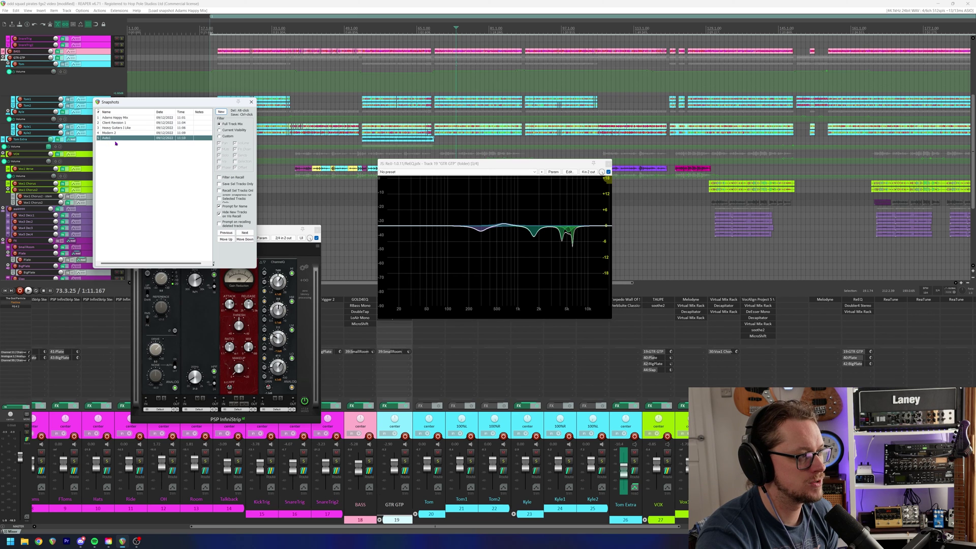
key("Return")
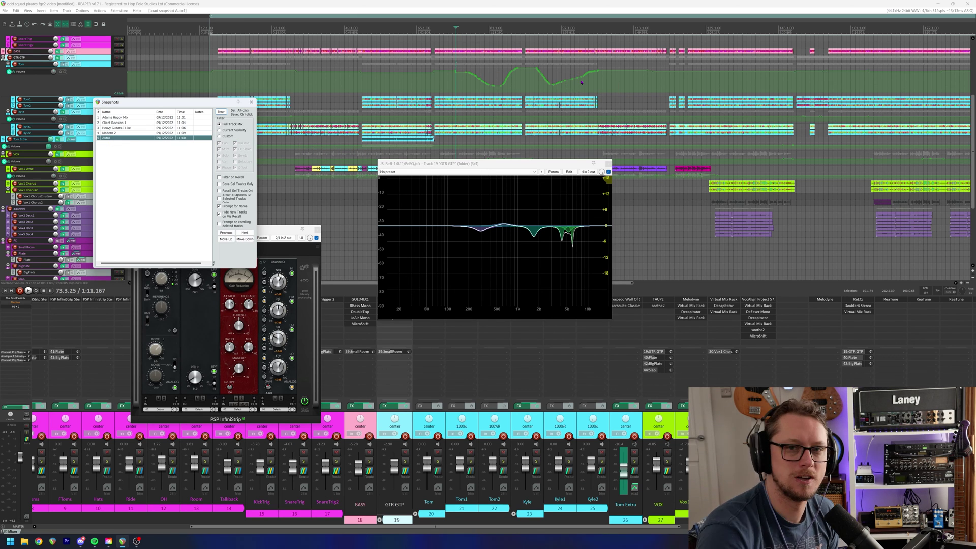